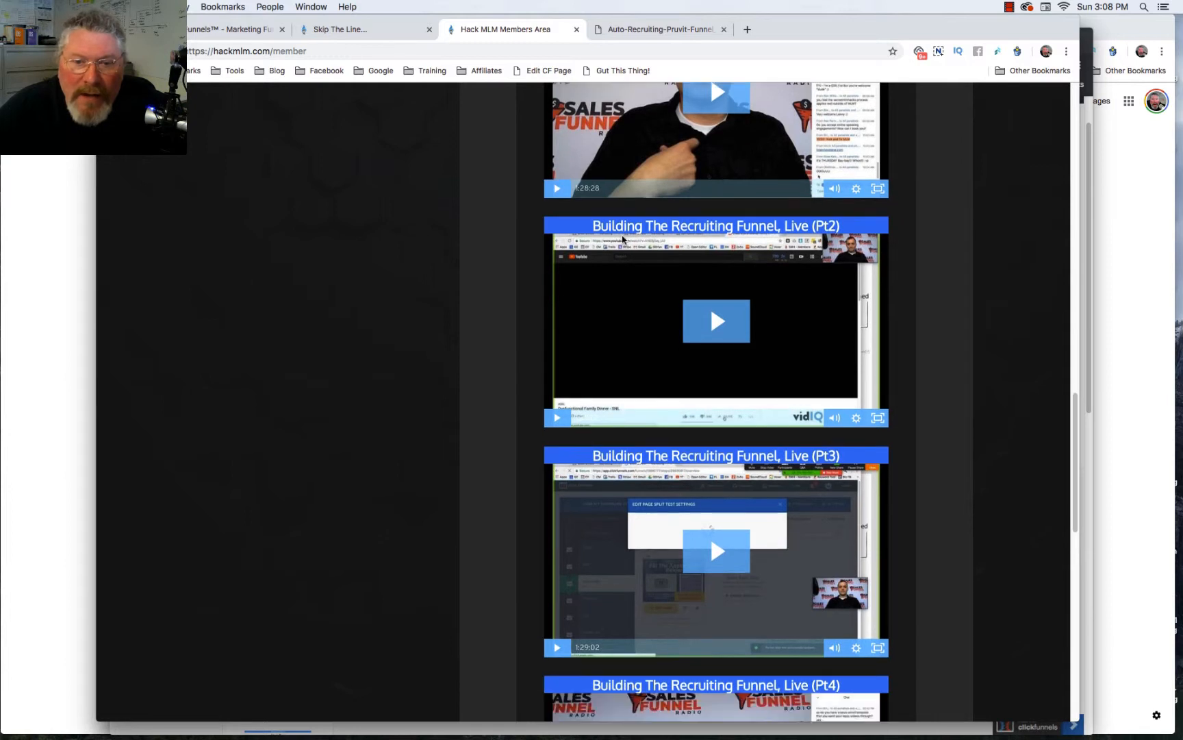
scroll(623, 239, "down", 2)
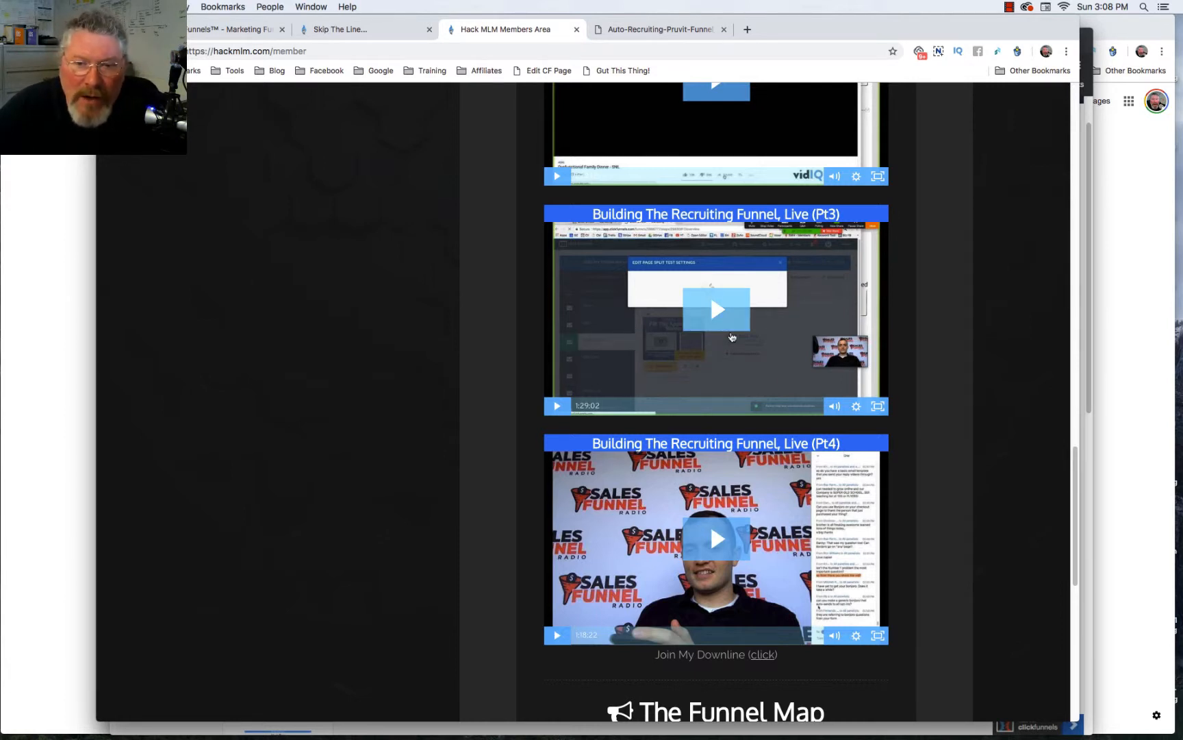
- Open the Pre-built Recruiting Funnel Template link from the Resources list in an incognito window
scroll(732, 337, "up", 10)
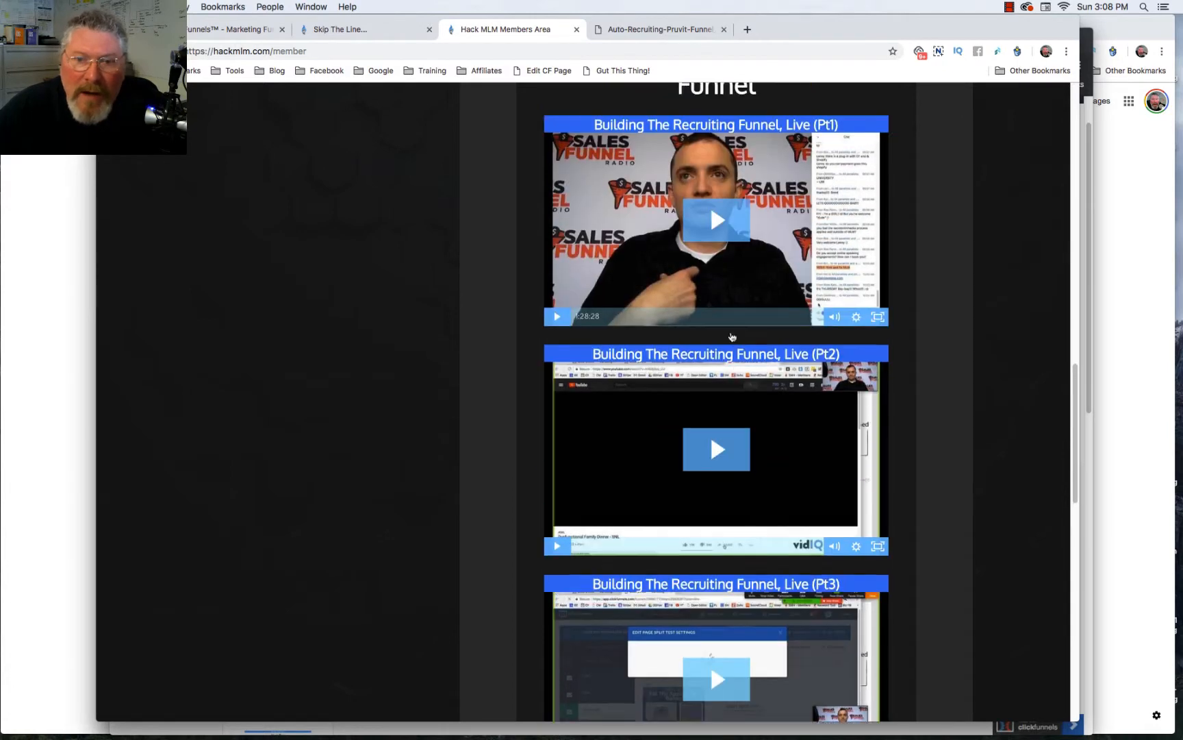
scroll(732, 337, "up", 4)
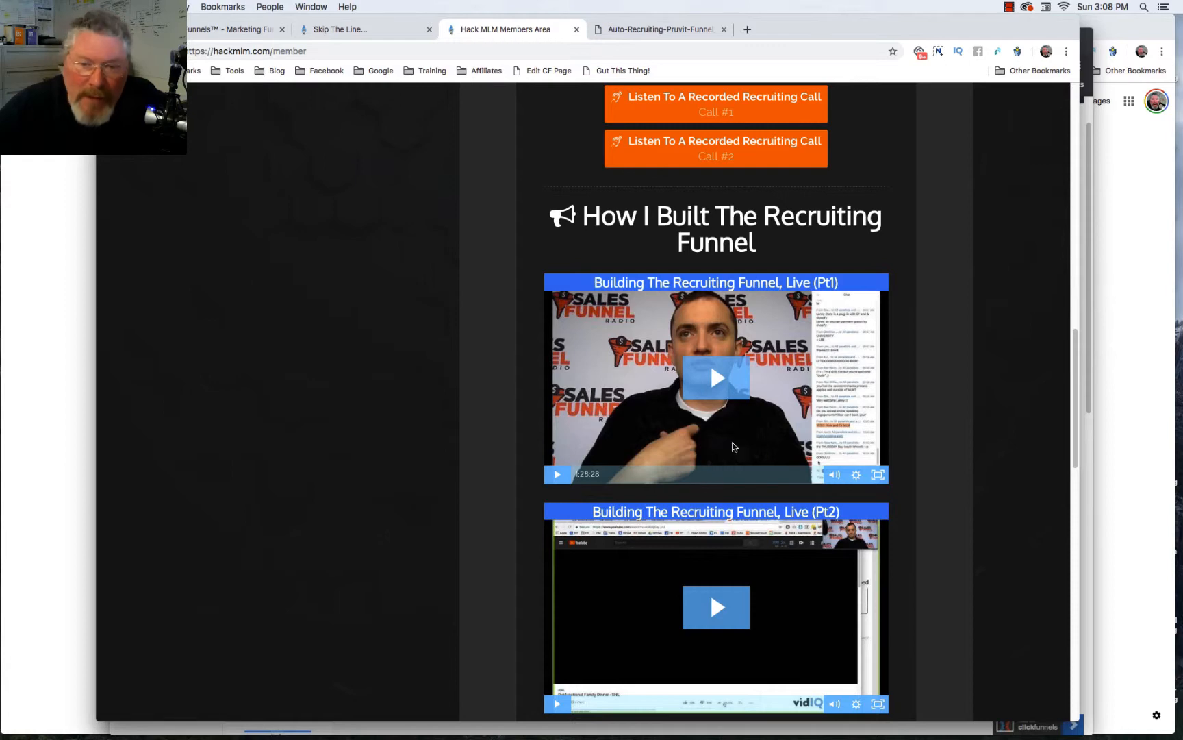
scroll(733, 447, "up", 13)
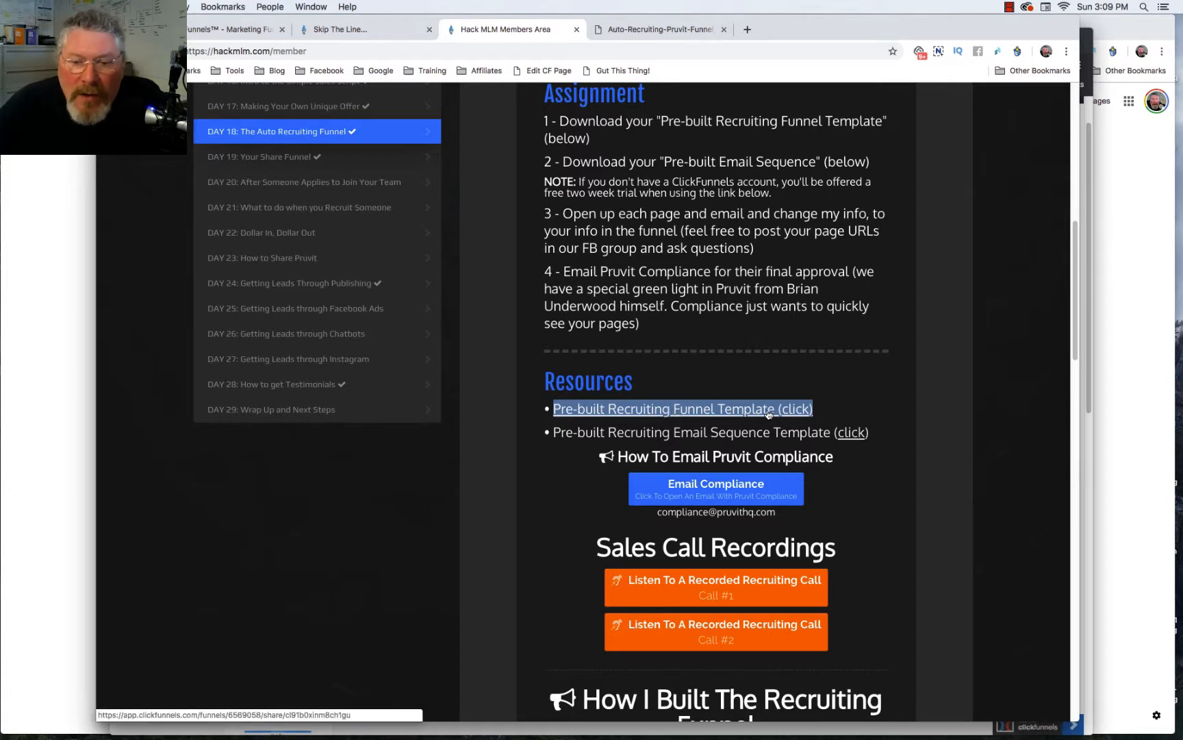
right_click(685, 409)
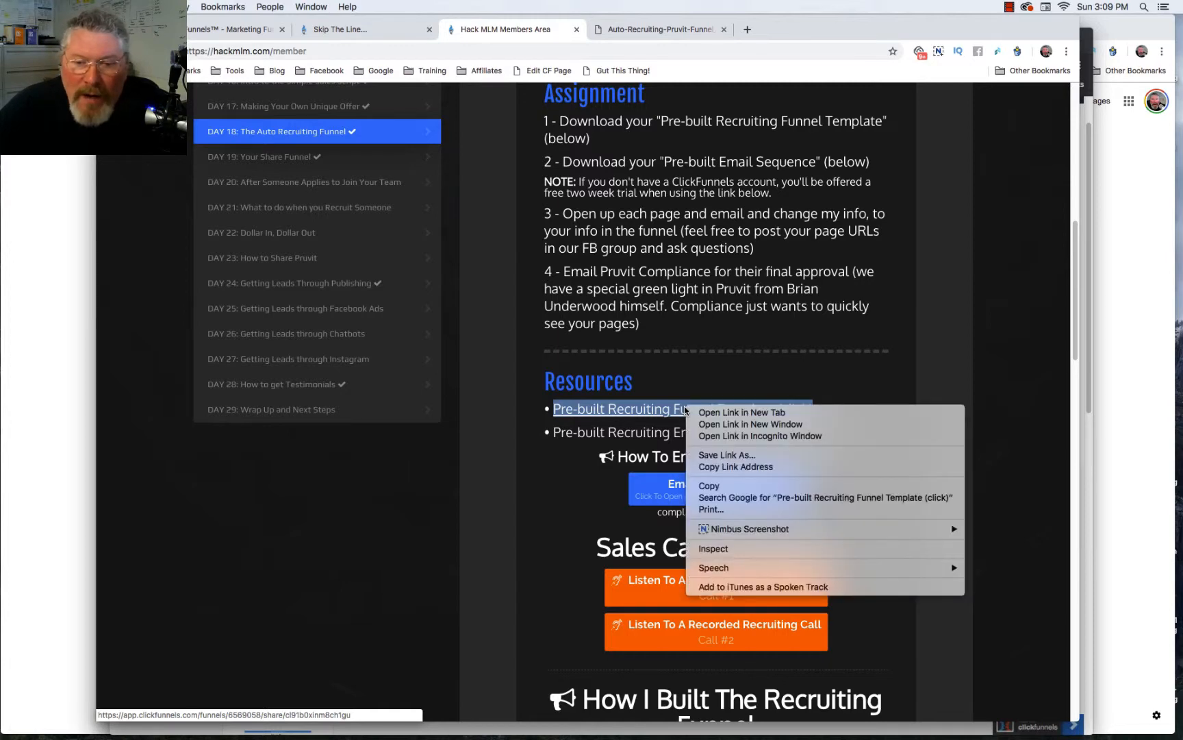
left_click(709, 438)
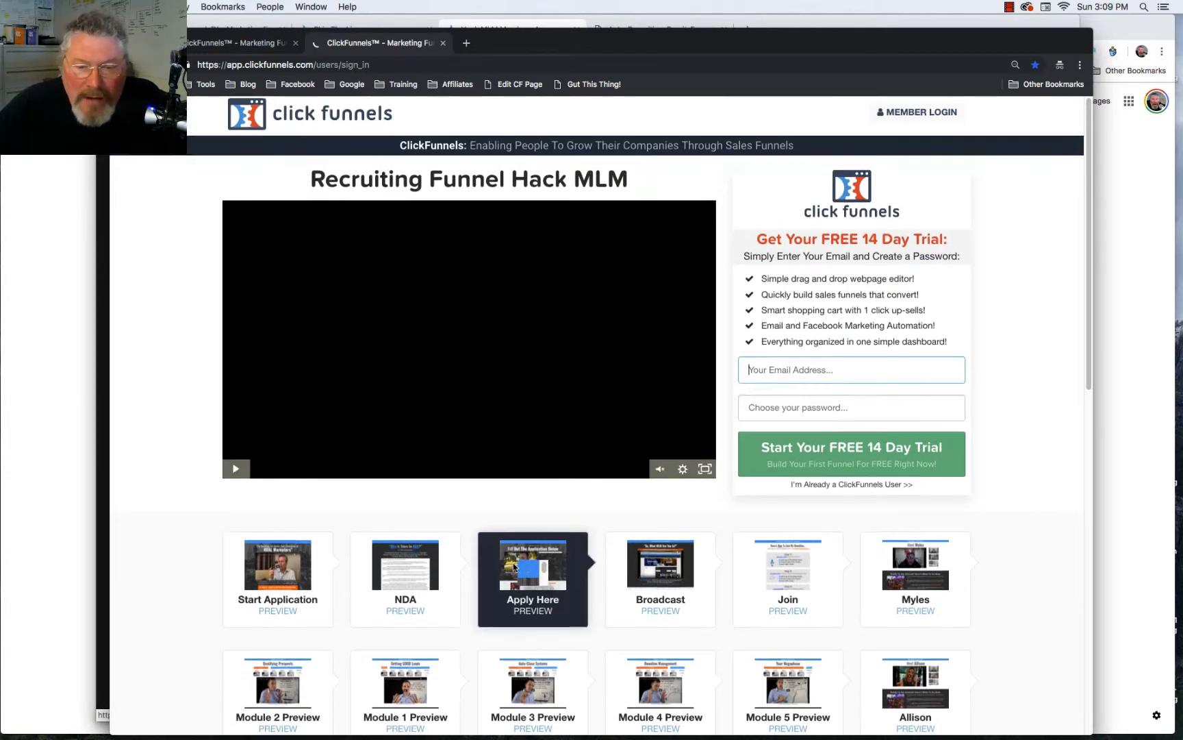
- On the share page, enter test as the email, start the free 14-day trial, and close the incognito window
scroll(514, 567, "down", 2)
scroll(513, 567, "down", 2)
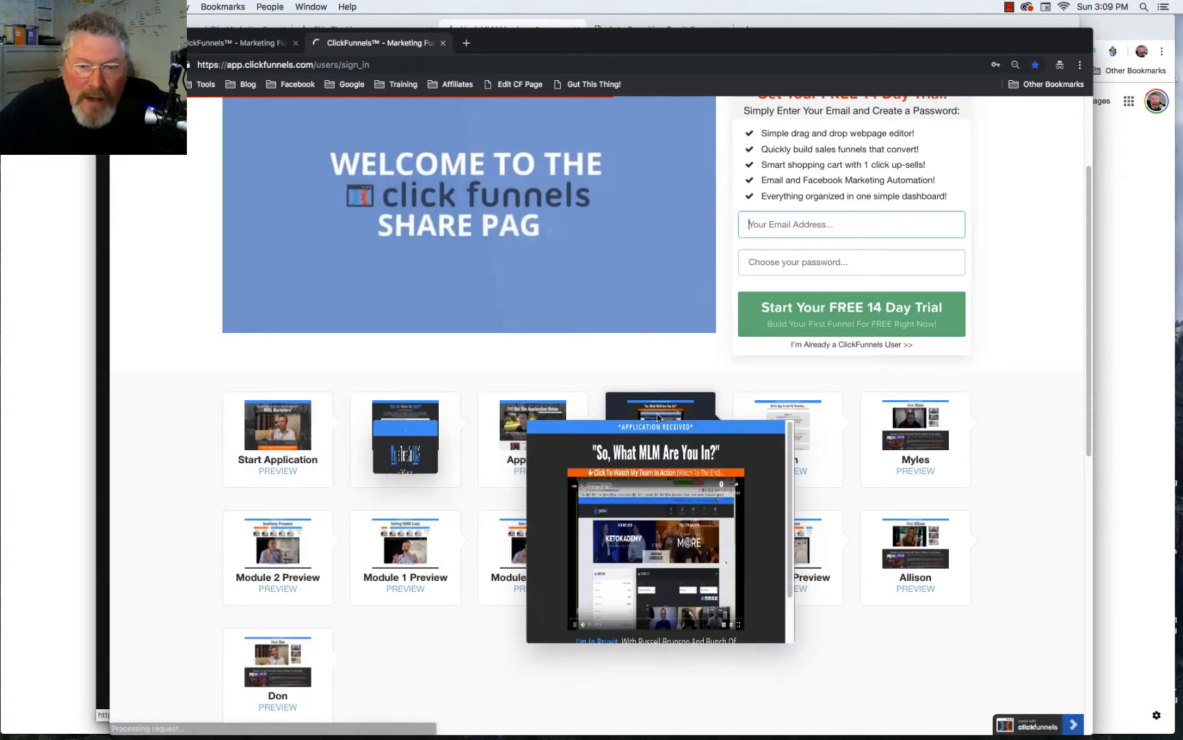
mouse_move(790, 413)
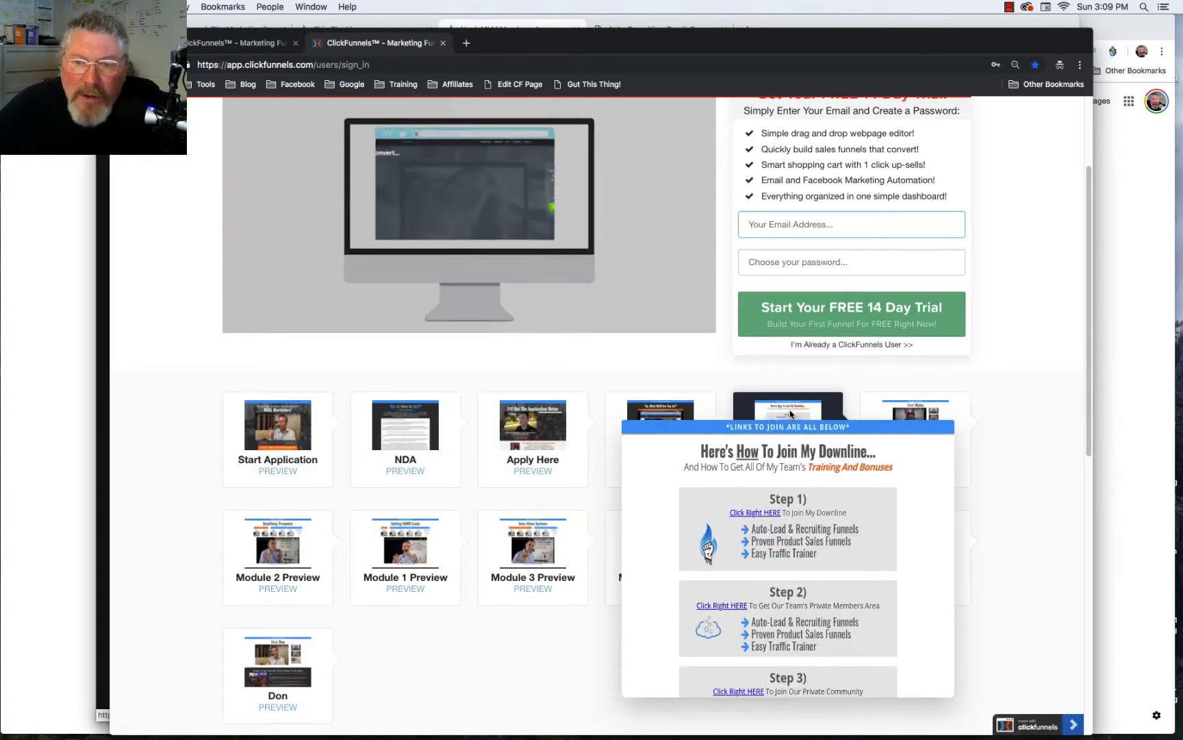
scroll(791, 411, "up", 3)
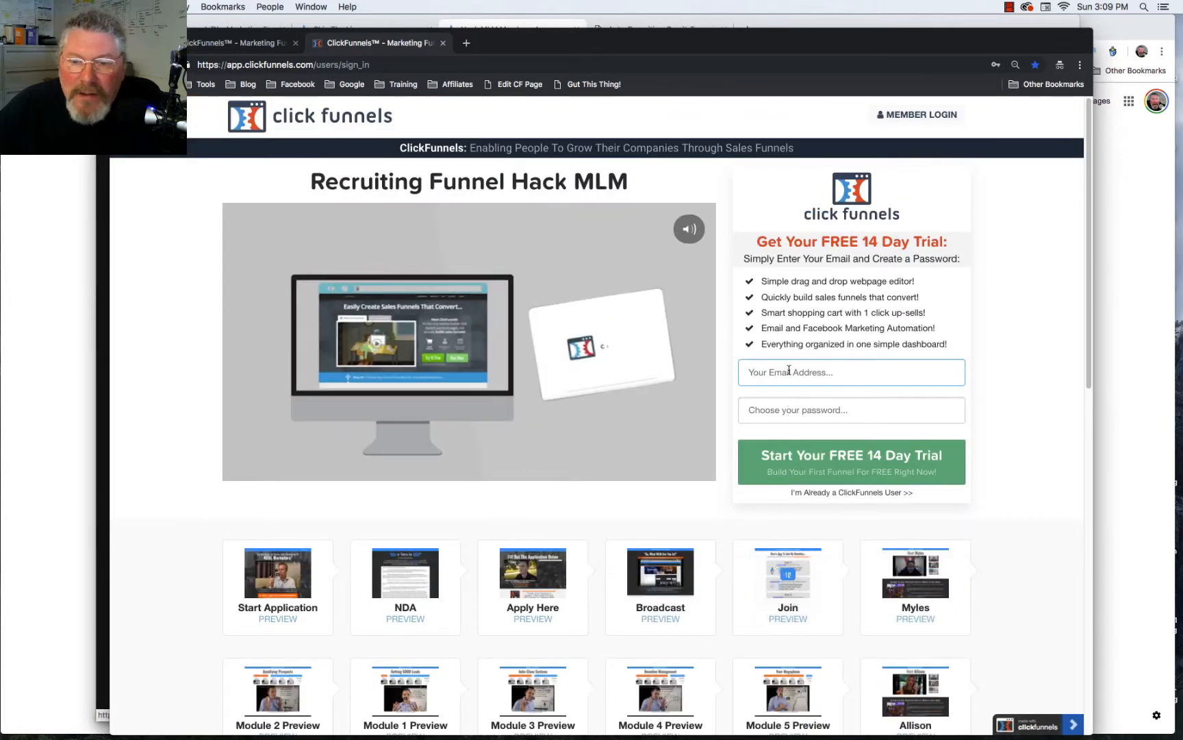
left_click(789, 371)
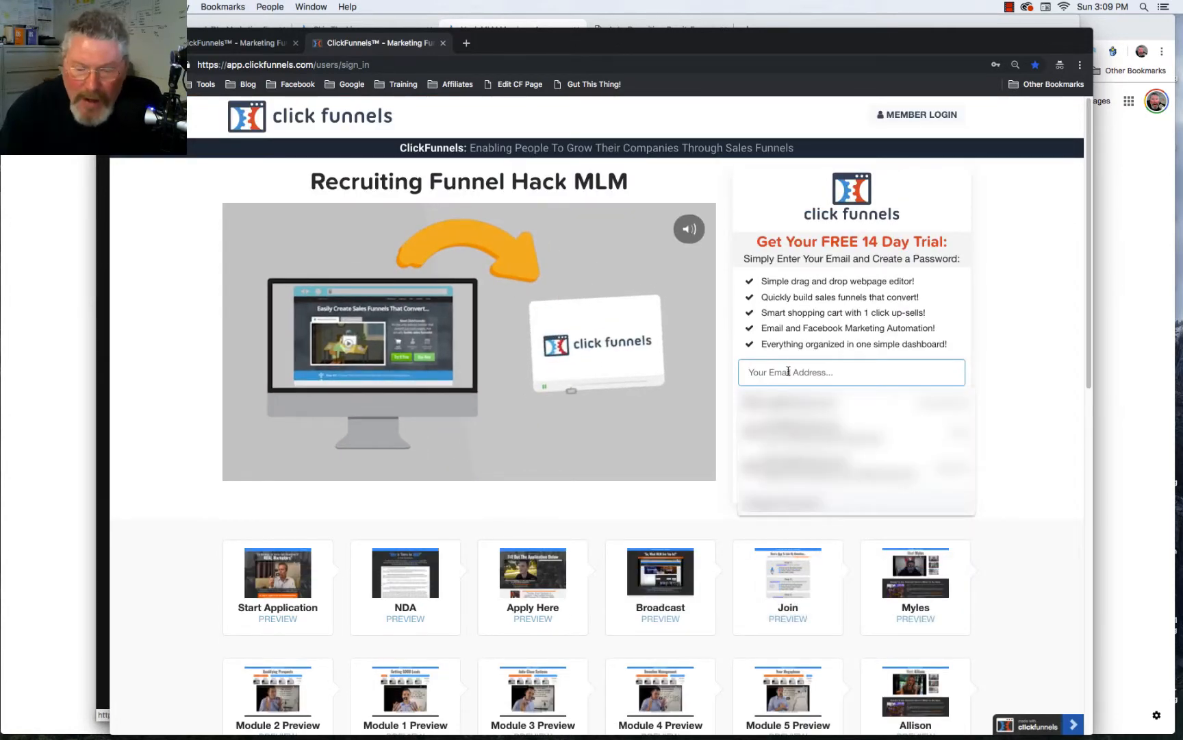
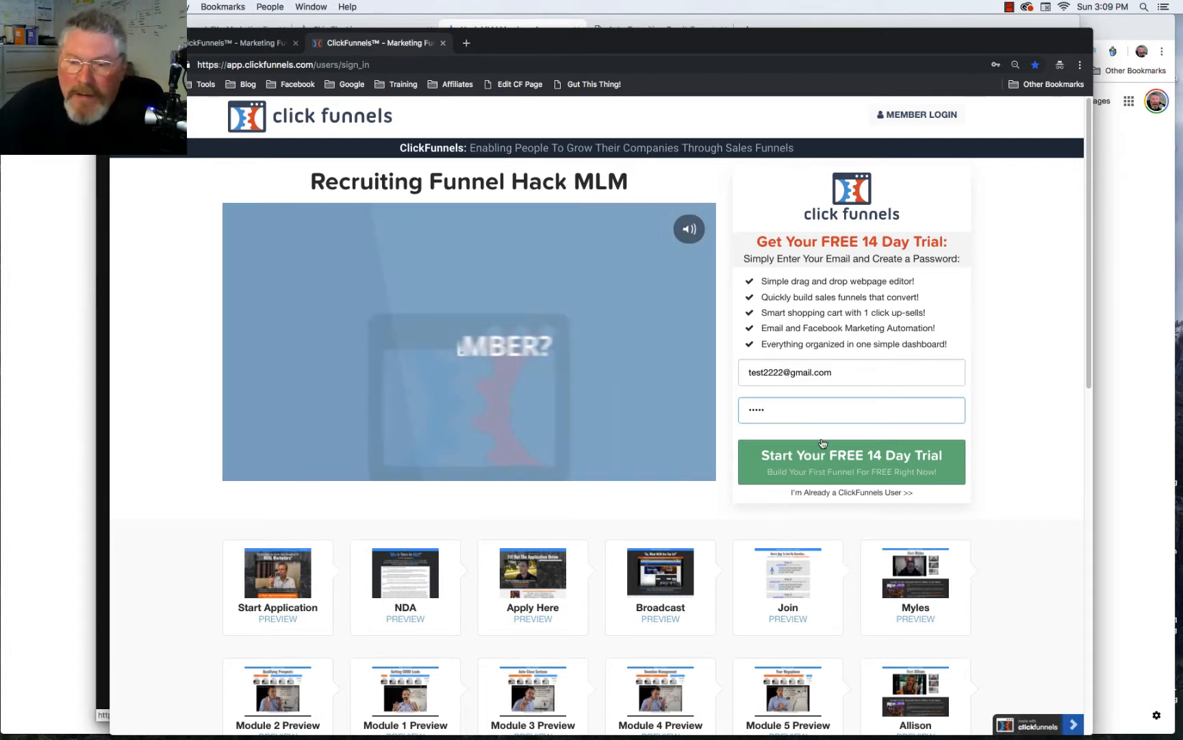
left_click(847, 470)
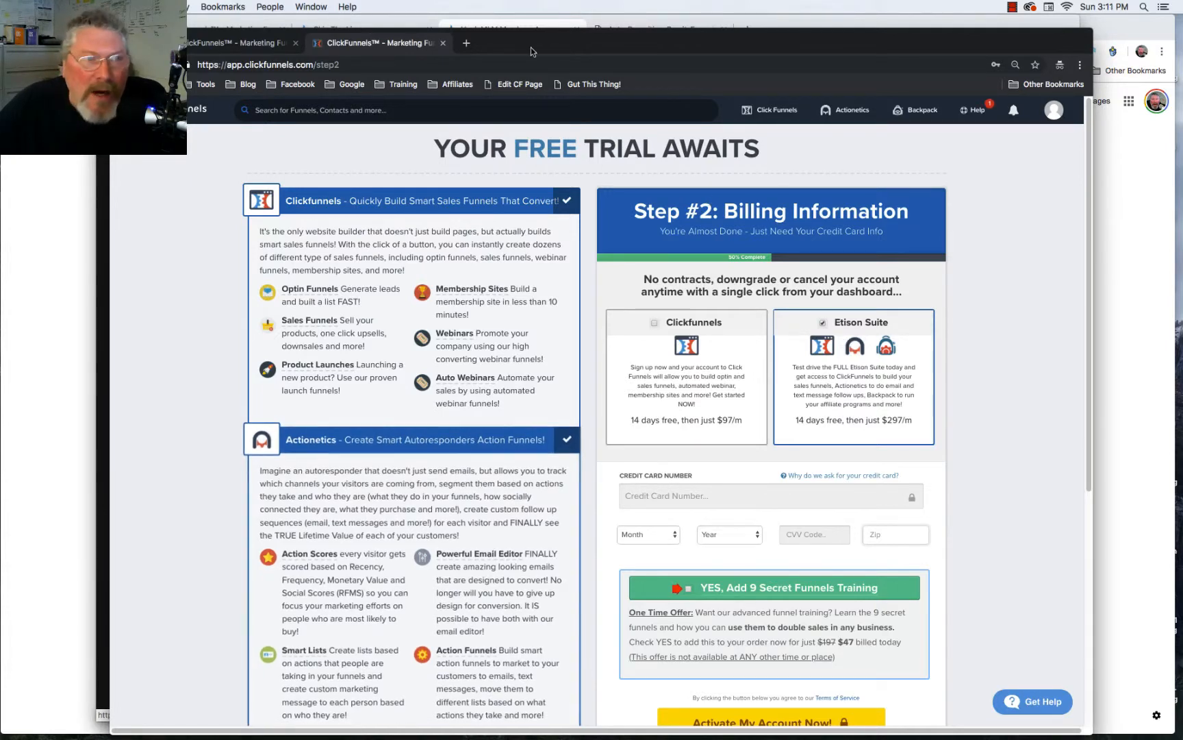
left_click(122, 42)
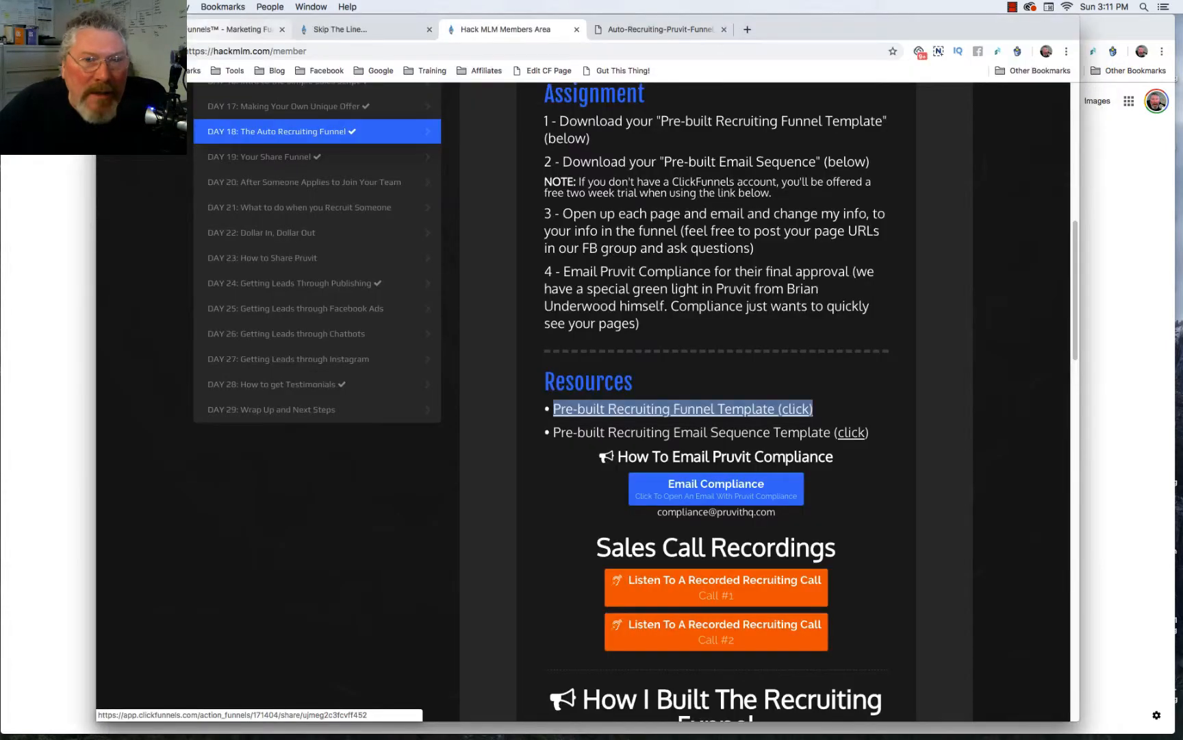
- Import the Pre-built Recruiting Funnel Template into the account and show all funnels
left_click(709, 409)
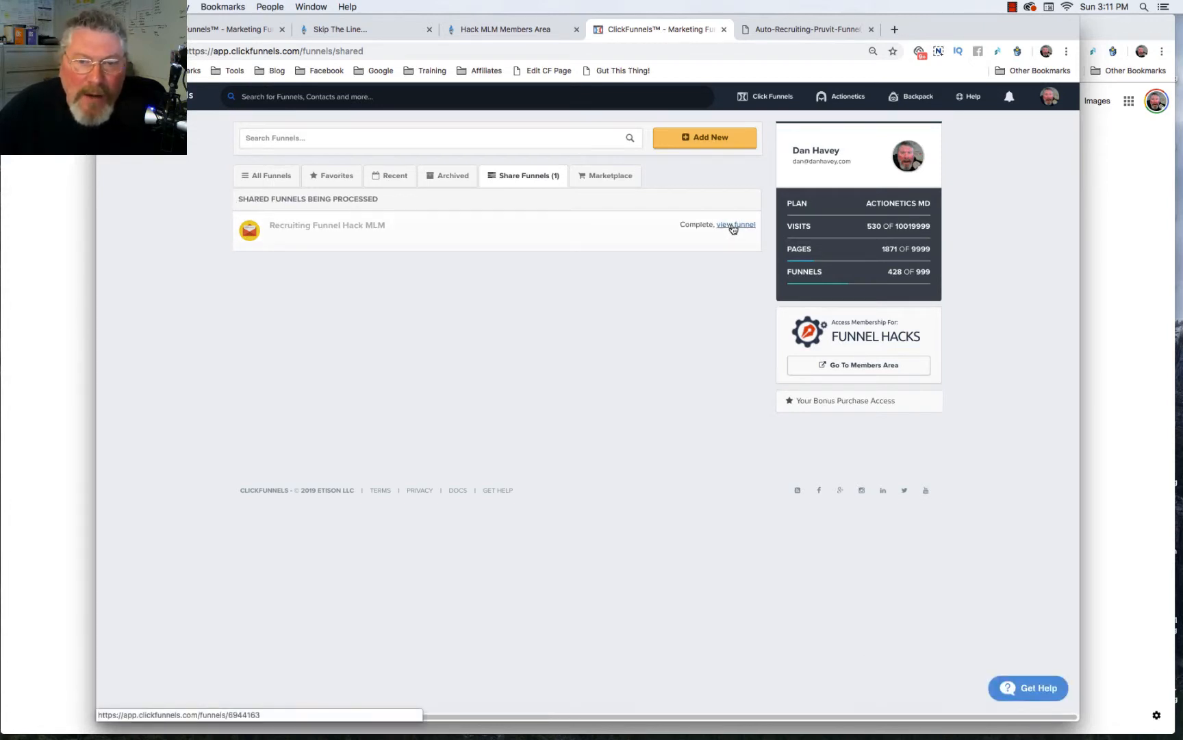
left_click(267, 177)
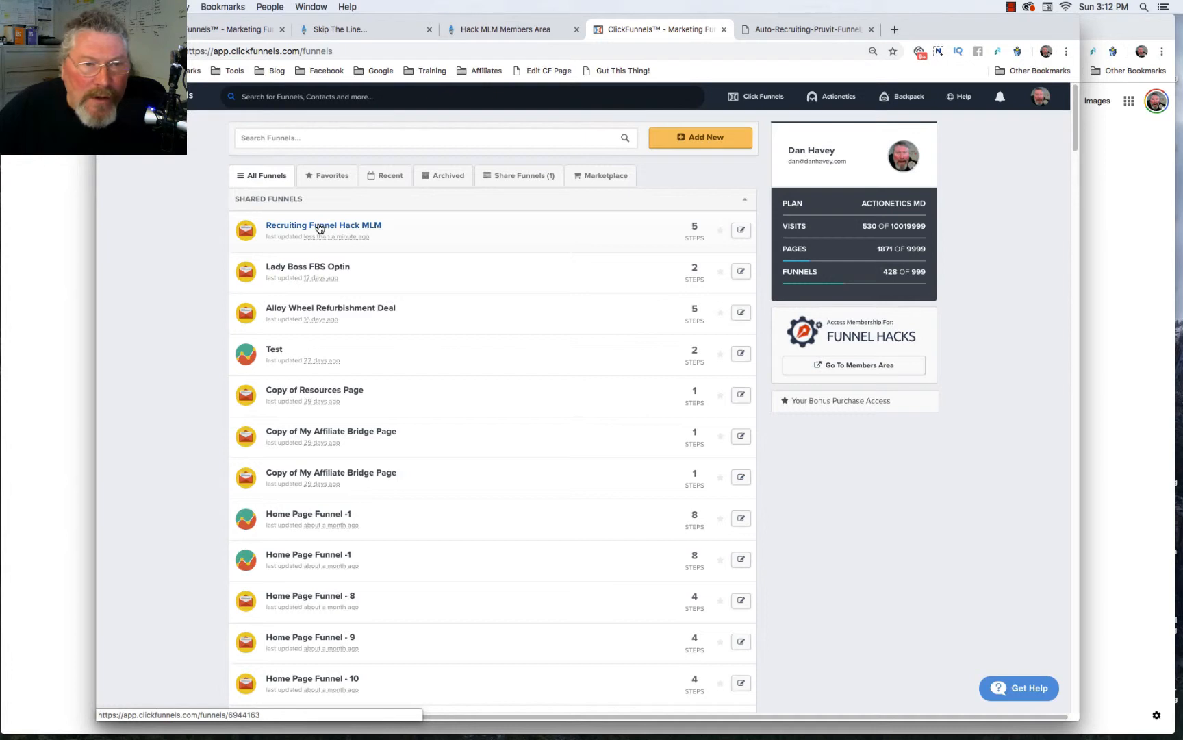
- Open the account details and expand the Profile section to review its fields
mouse_move(1041, 102)
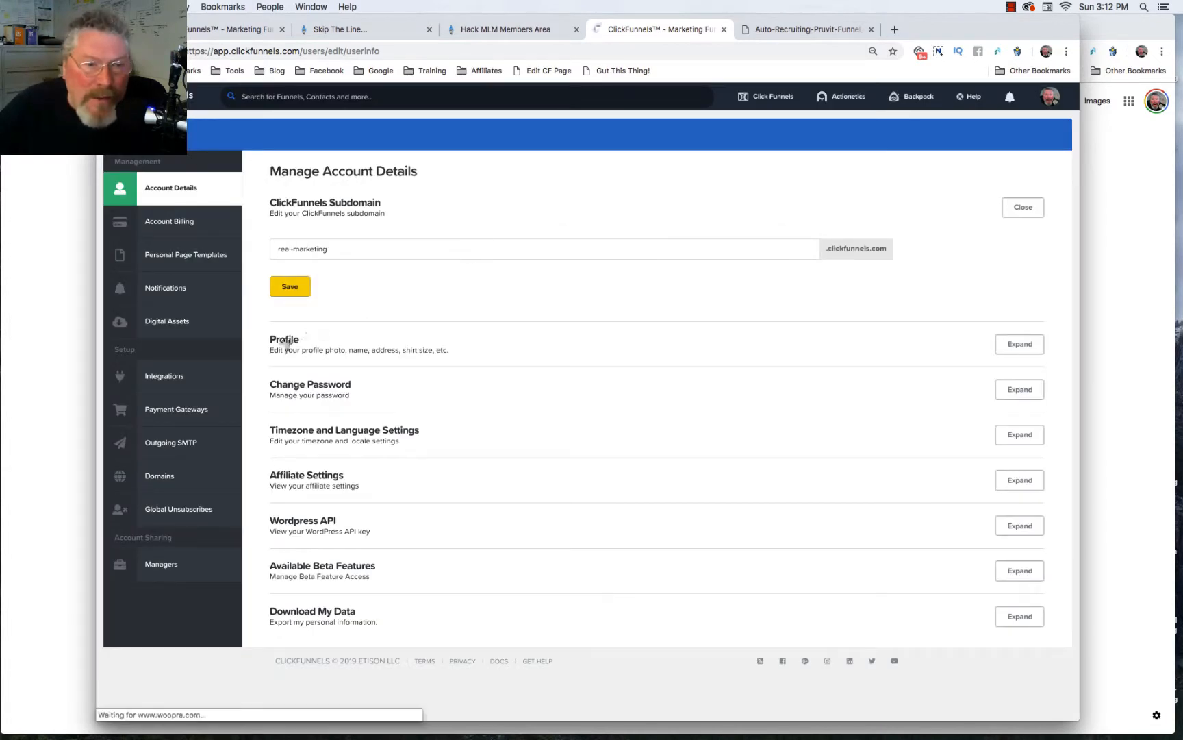
left_click(1017, 345)
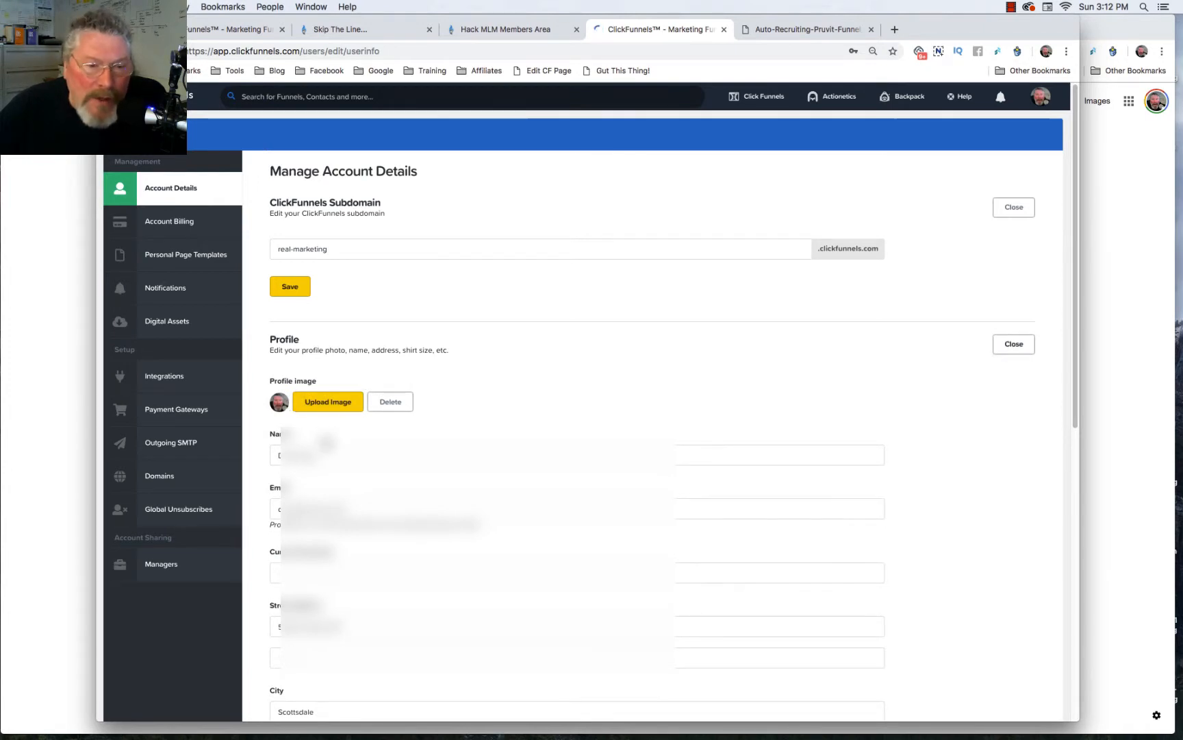
scroll(326, 439, "down", 1)
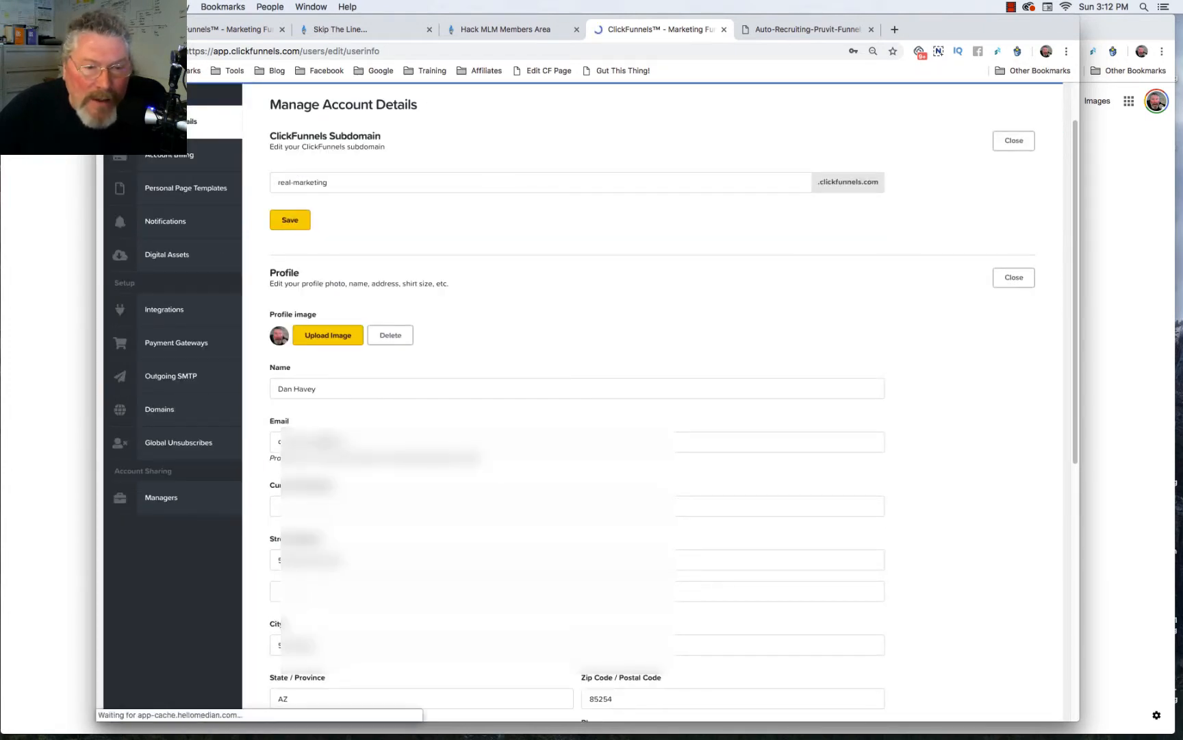
scroll(370, 532, "down", 1)
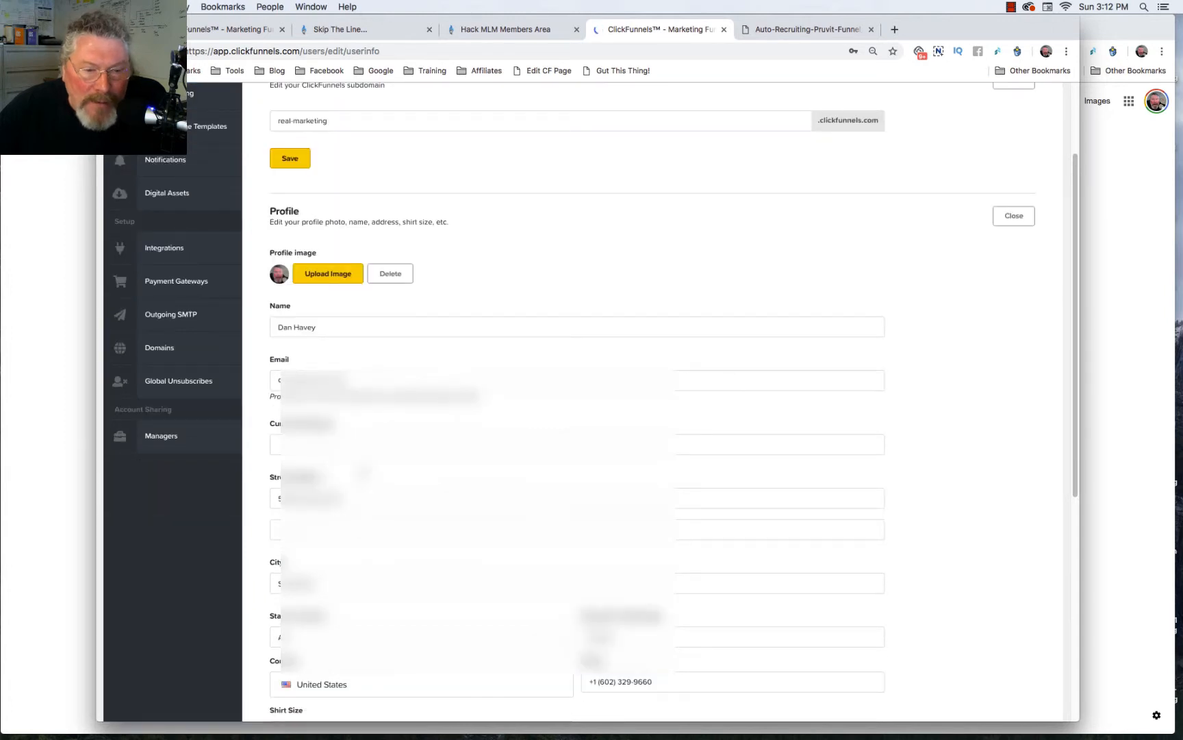
scroll(420, 473, "down", 3)
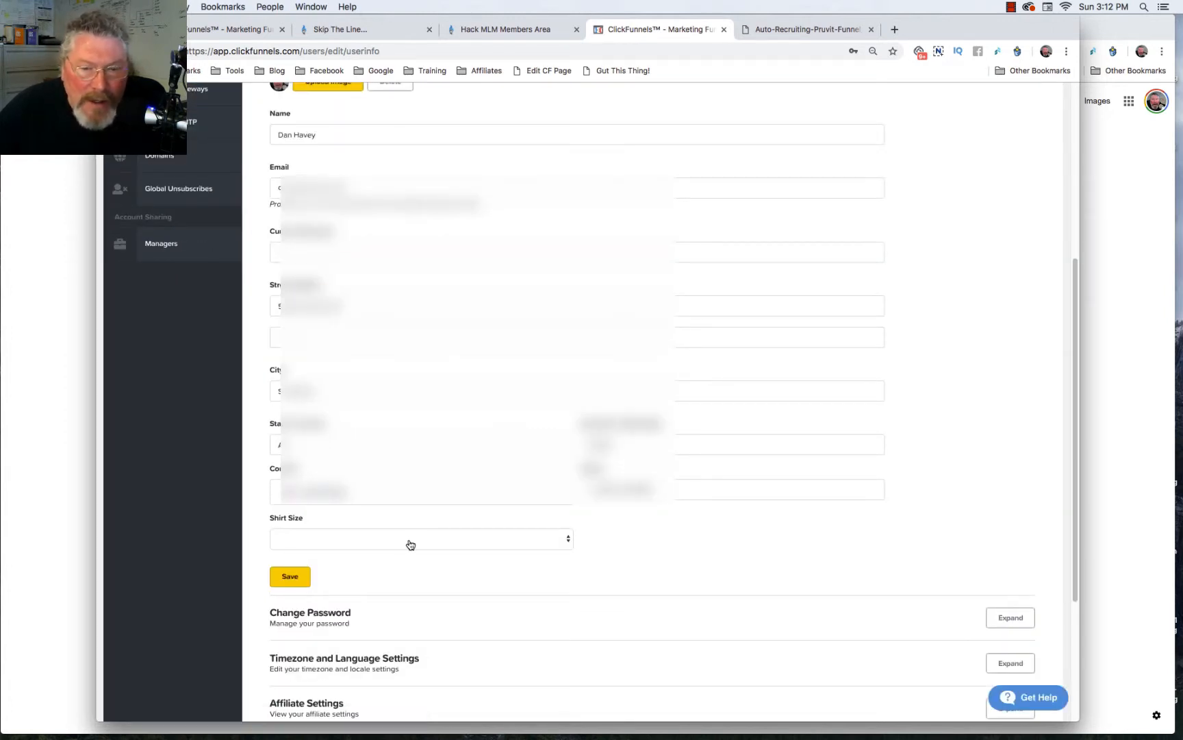
scroll(411, 545, "down", 2)
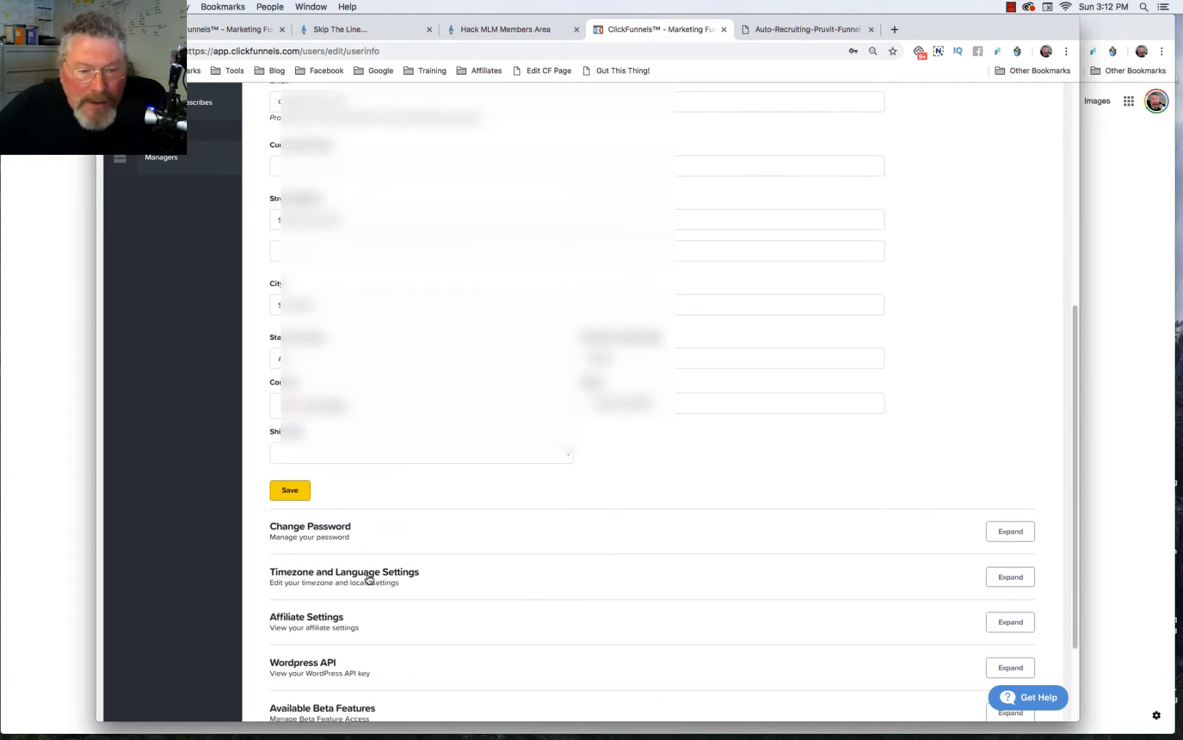
scroll(369, 579, "down", 1)
scroll(368, 579, "down", 1)
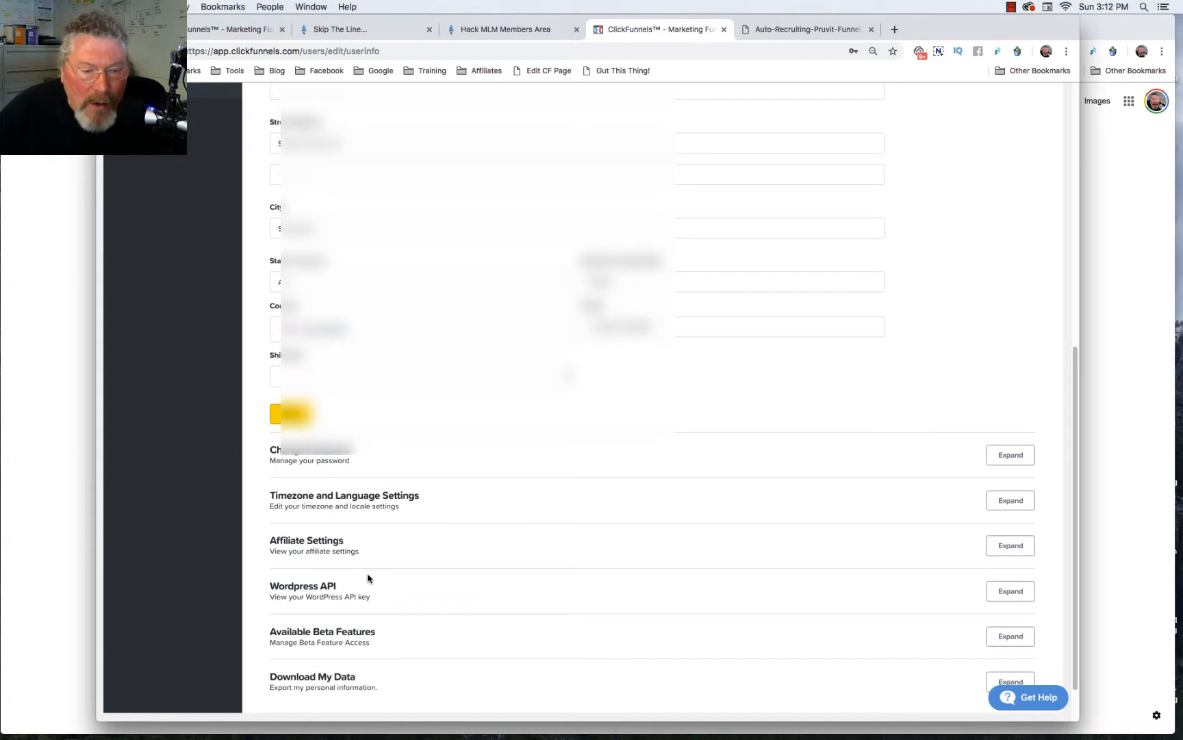
scroll(367, 579, "up", 4)
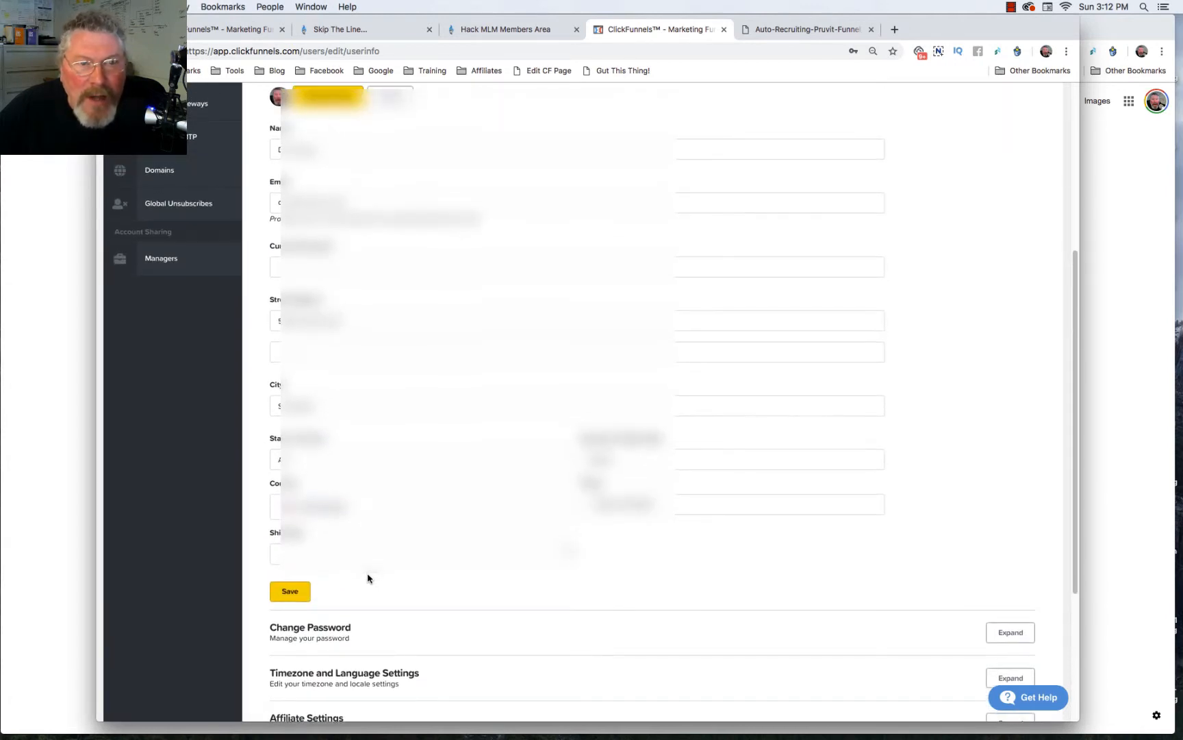
scroll(367, 579, "up", 2)
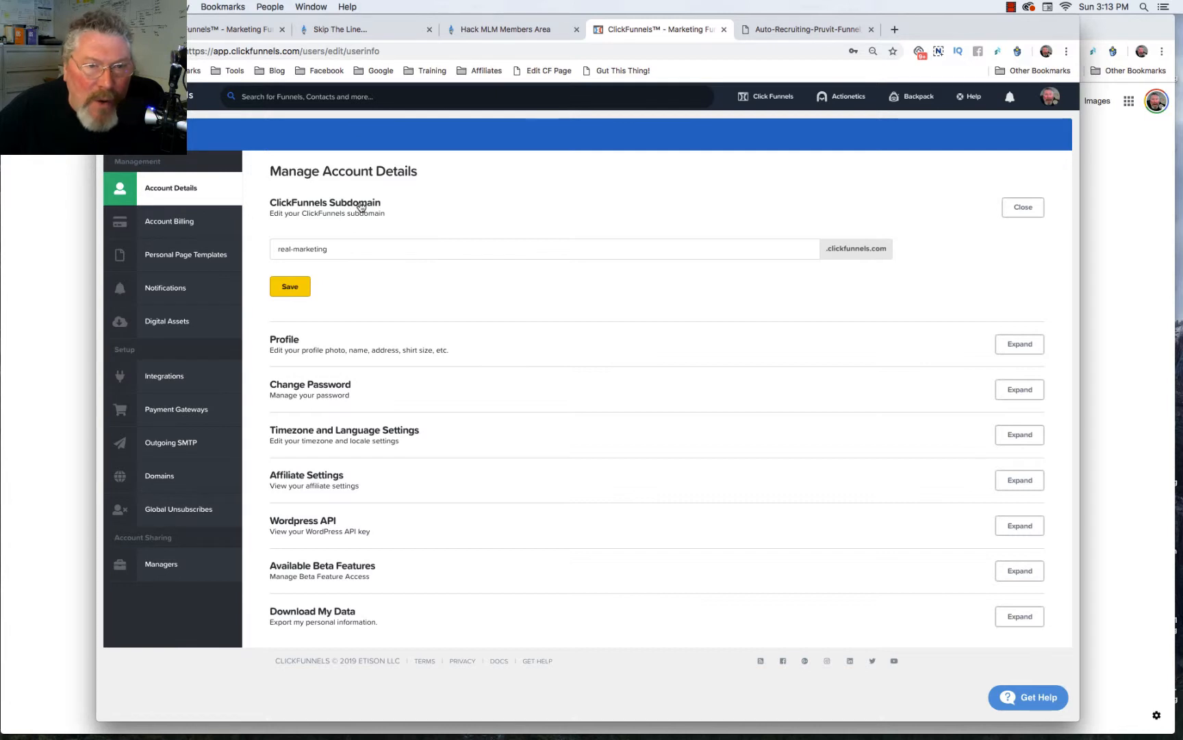
- Save the ClickFunnels subdomain setting
left_click(352, 249)
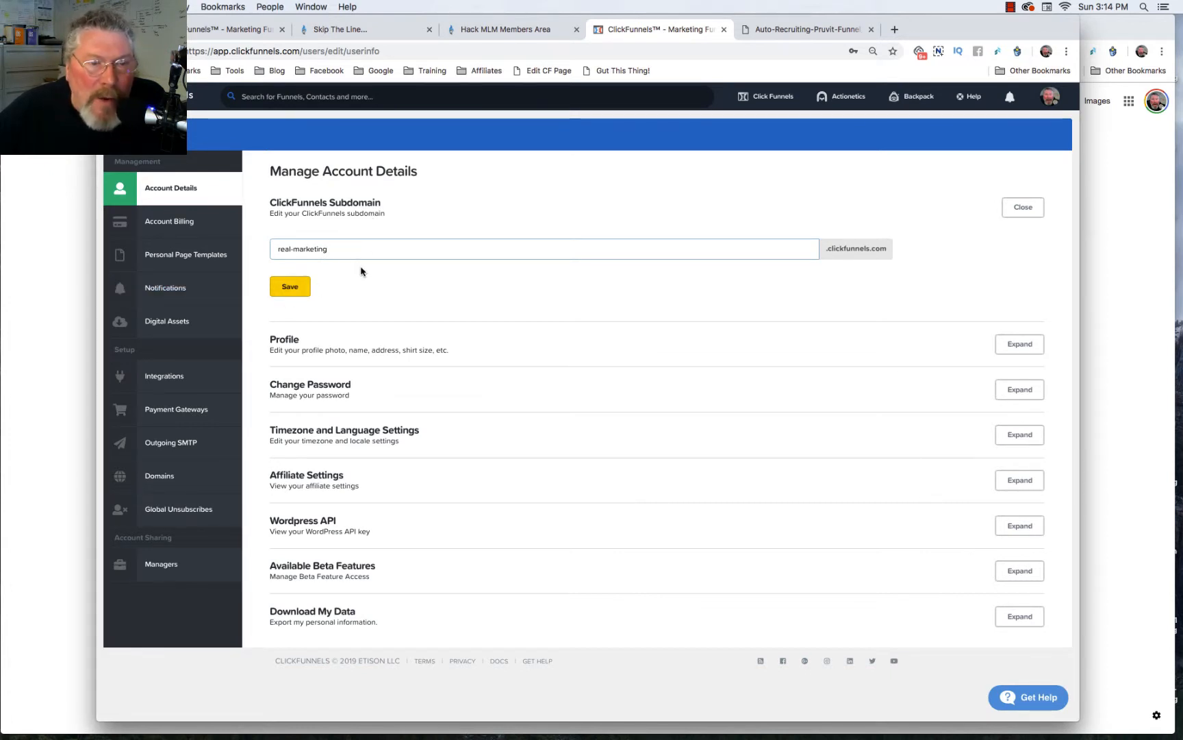
left_click(290, 287)
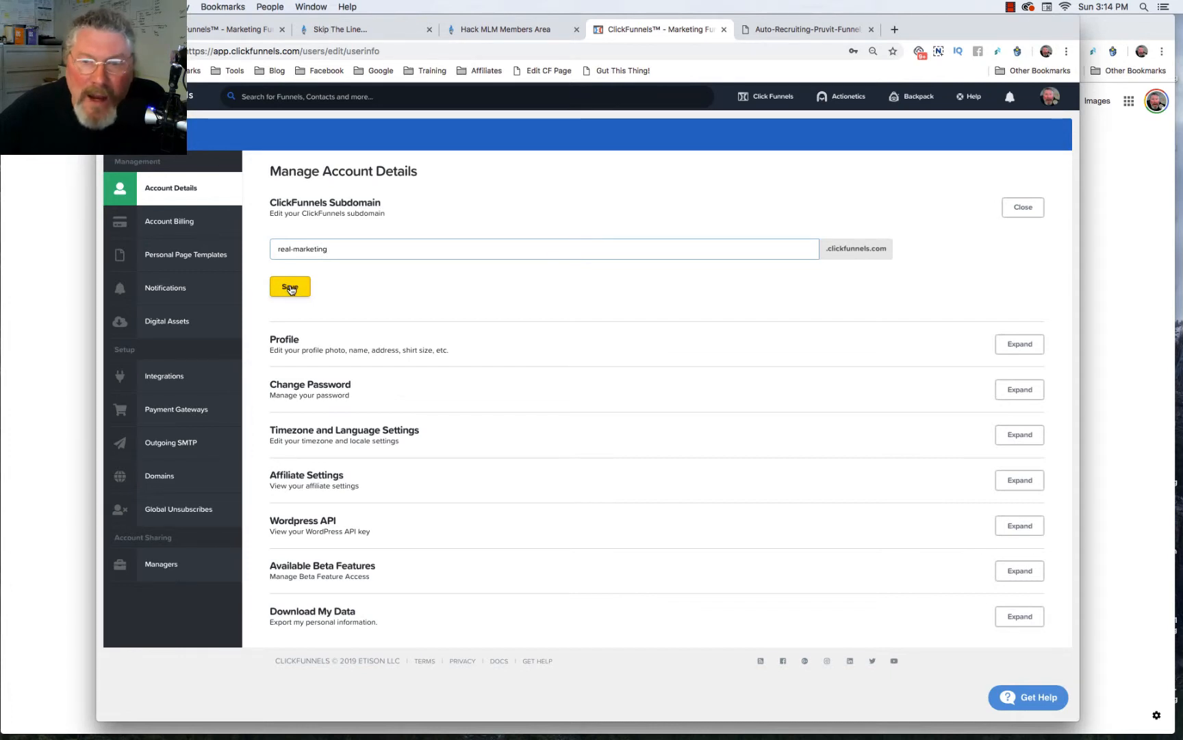
- Open the Recruiting Funnel Hack MLM funnel and its settings
mouse_move(766, 102)
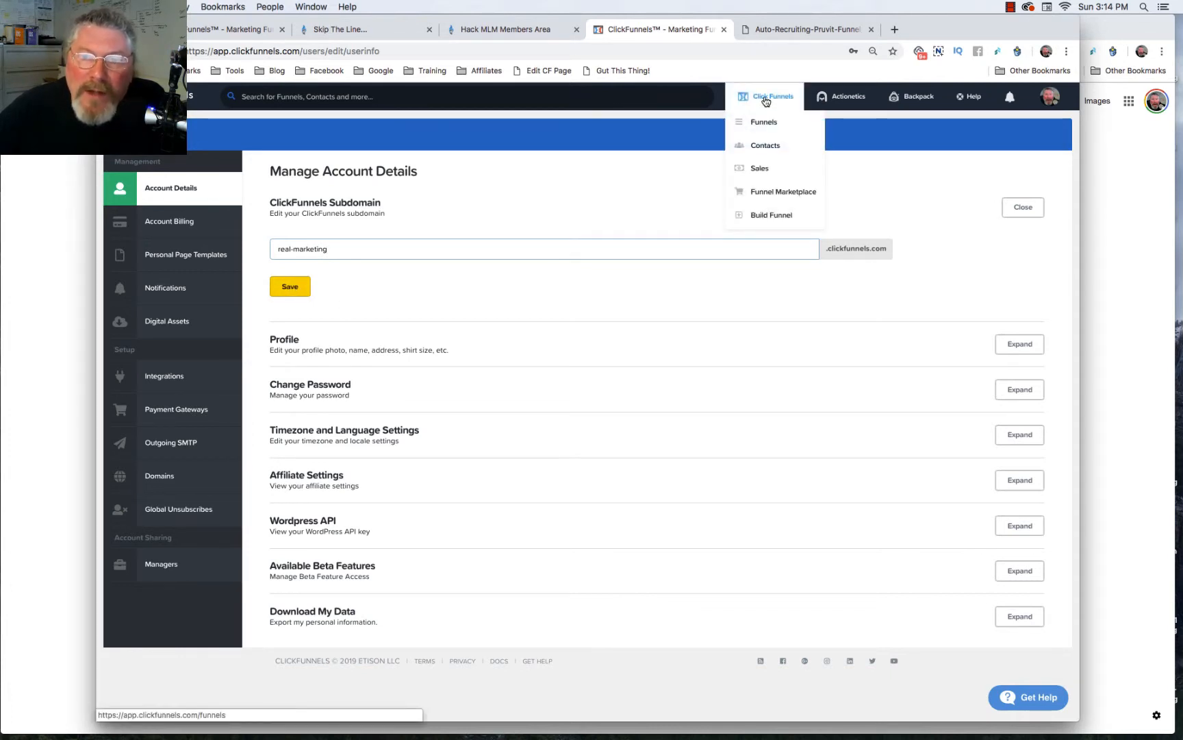
left_click(762, 124)
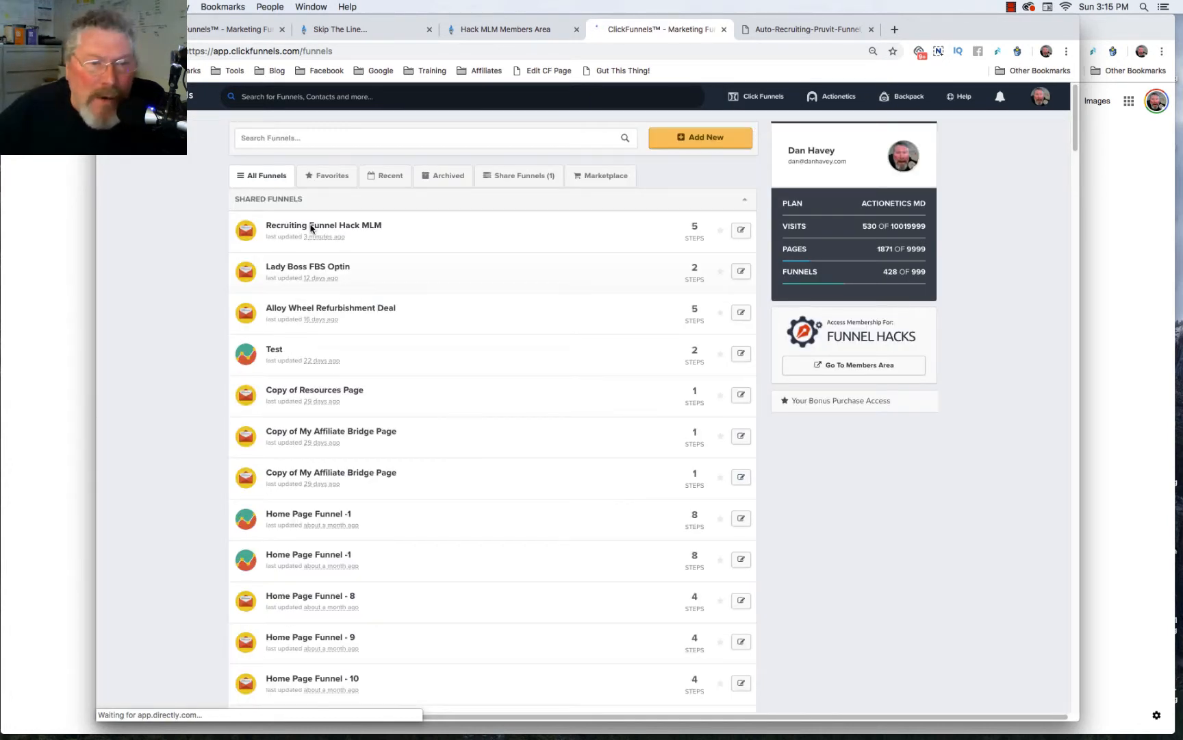
left_click(457, 239)
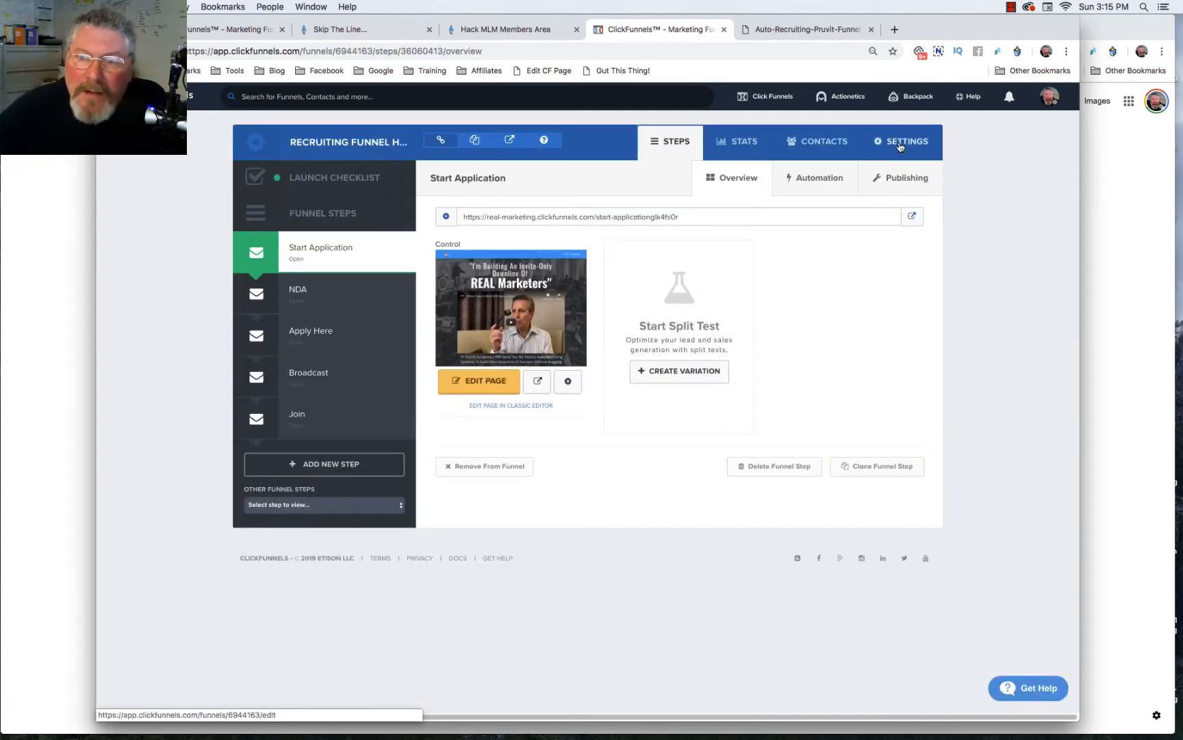
left_click(900, 144)
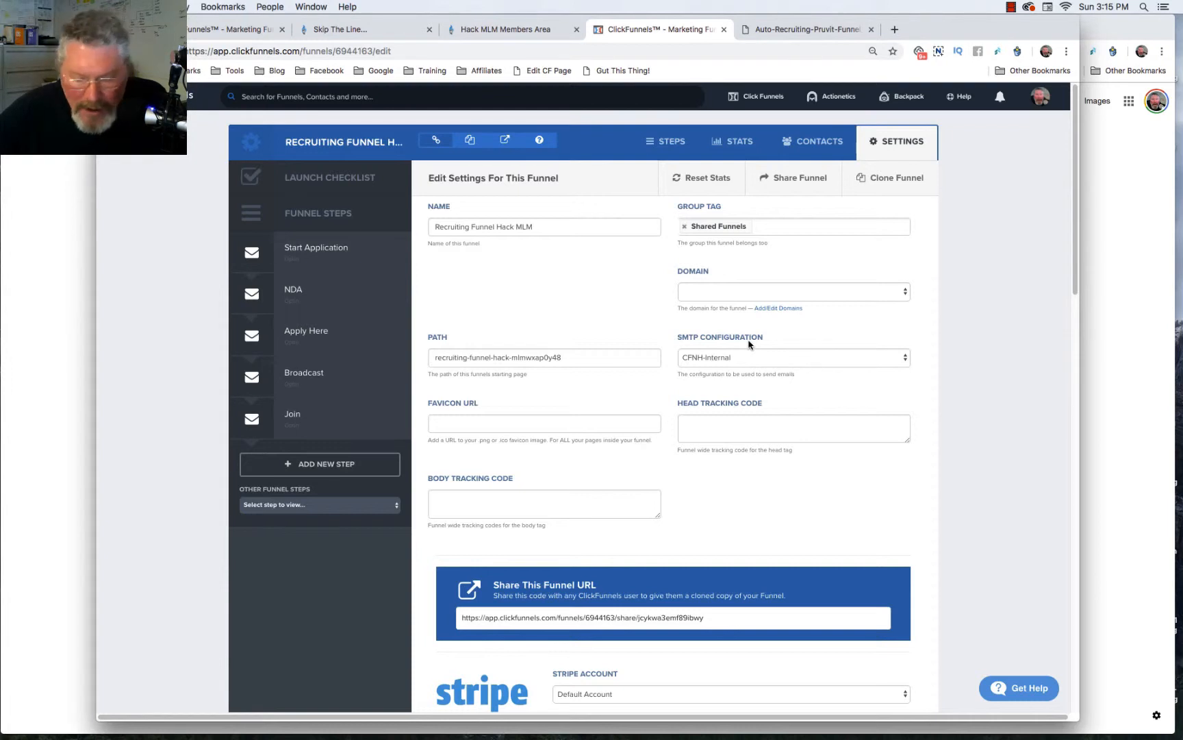
- Open the account's SMTP email configurations in a new tab
mouse_move(1040, 104)
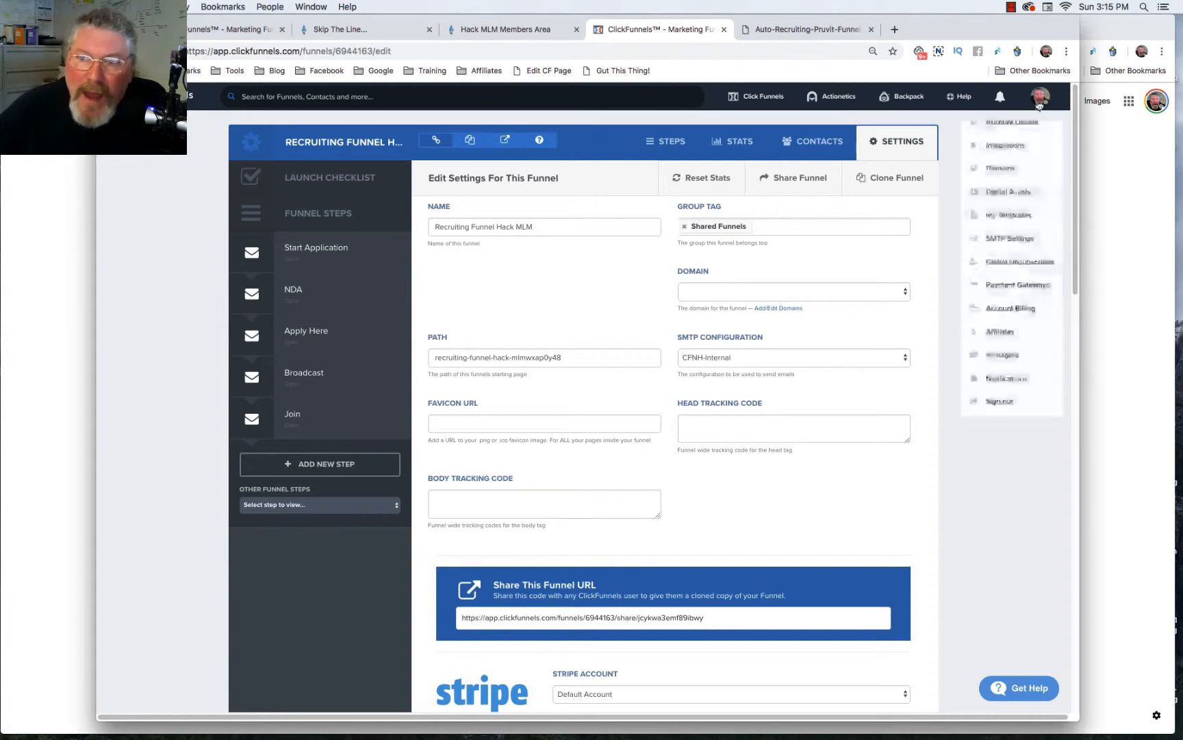
left_click(1007, 241, "super")
left_click(798, 31)
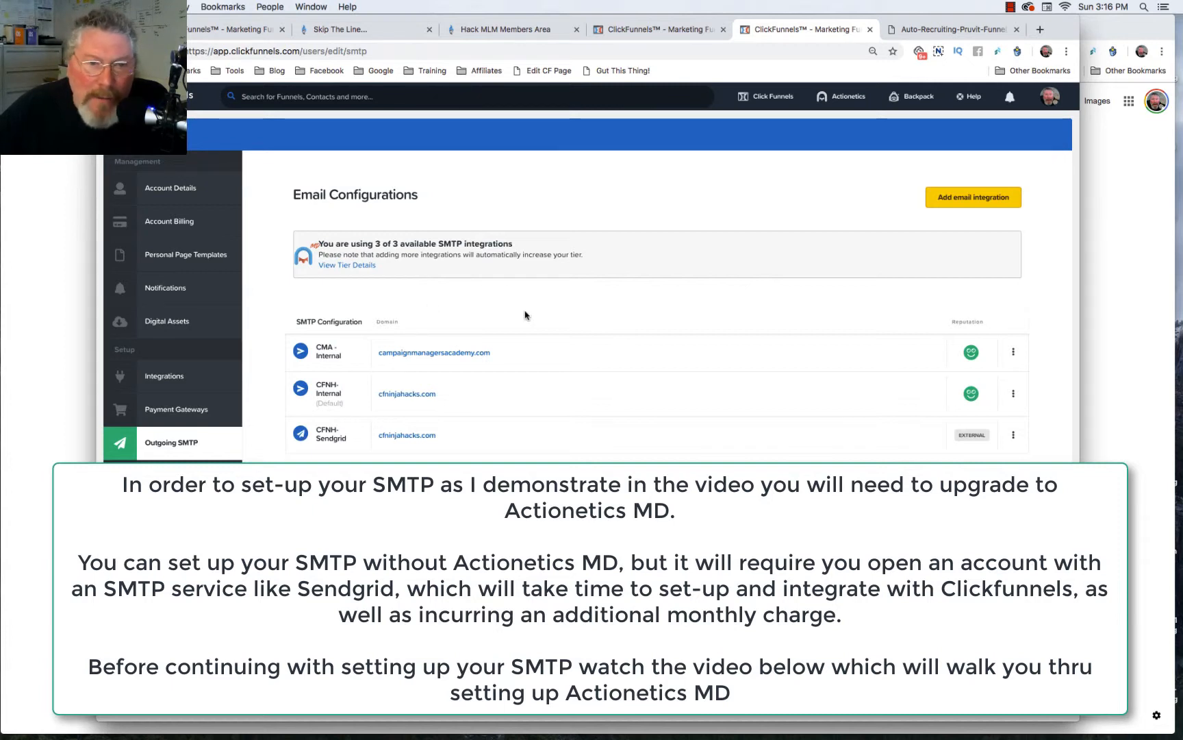
- Open the CFNH-Internal SMTP integration's settings and save the integration
left_click(1014, 394)
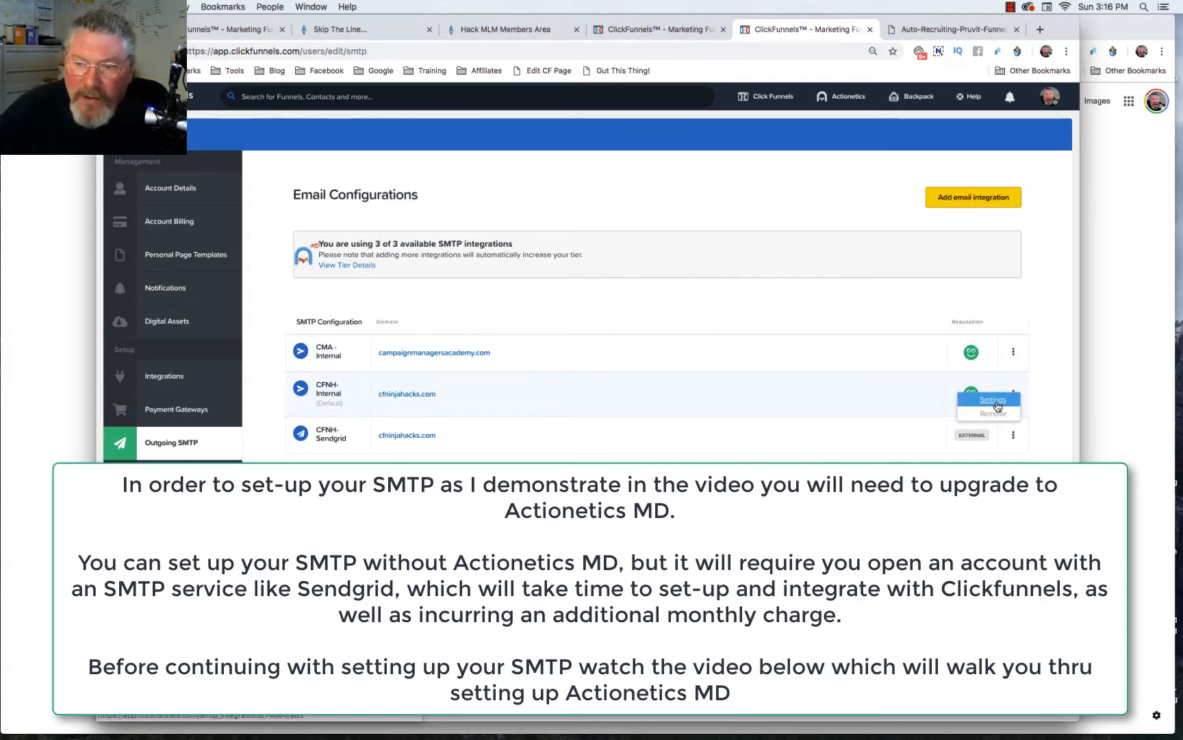
left_click(995, 400)
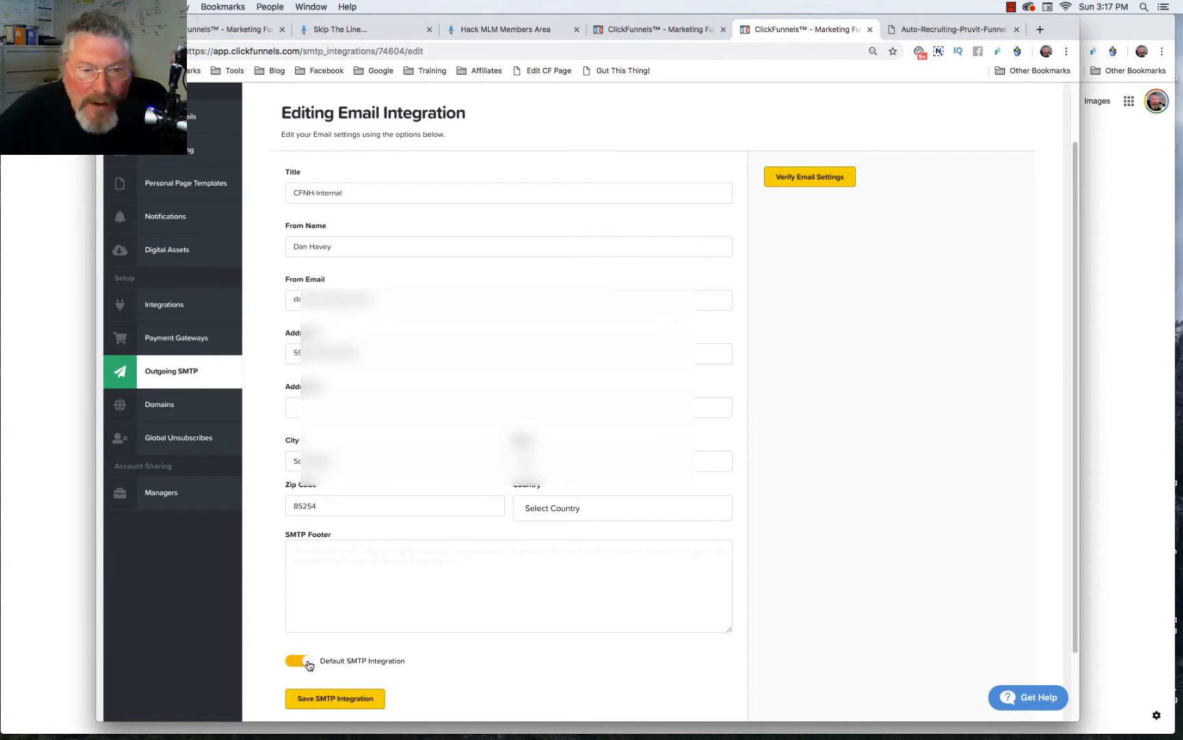
left_click(340, 564)
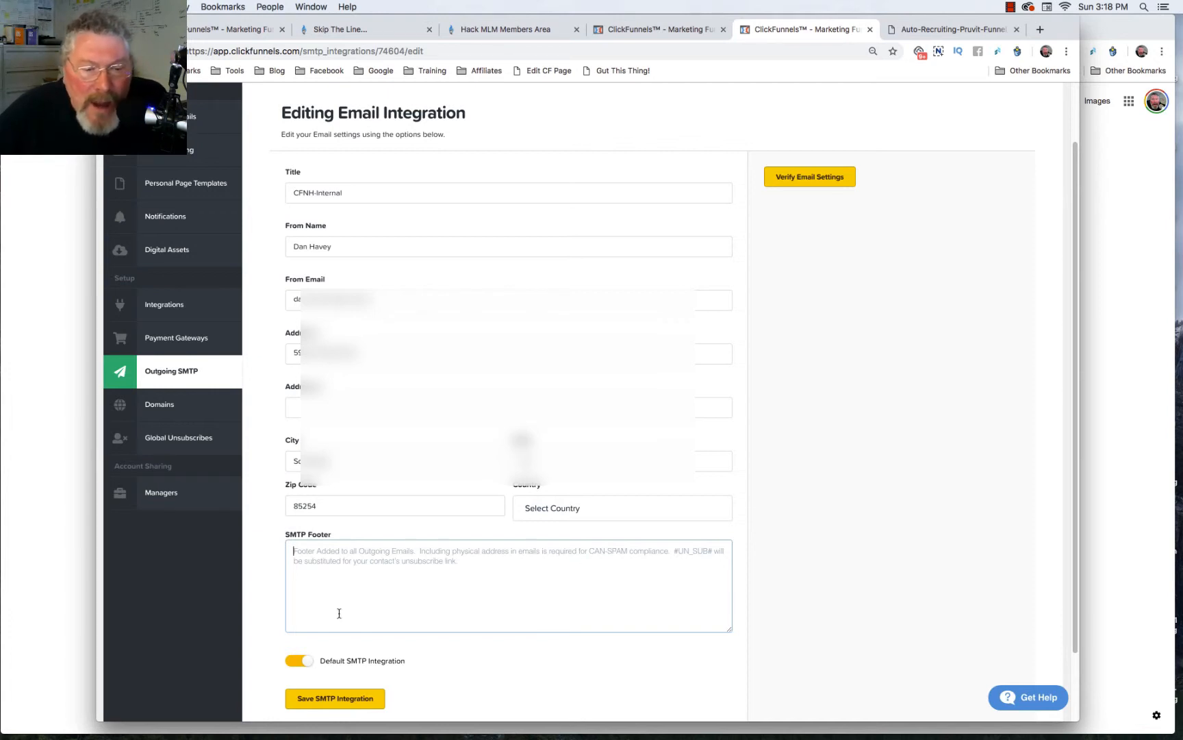
left_click(333, 699)
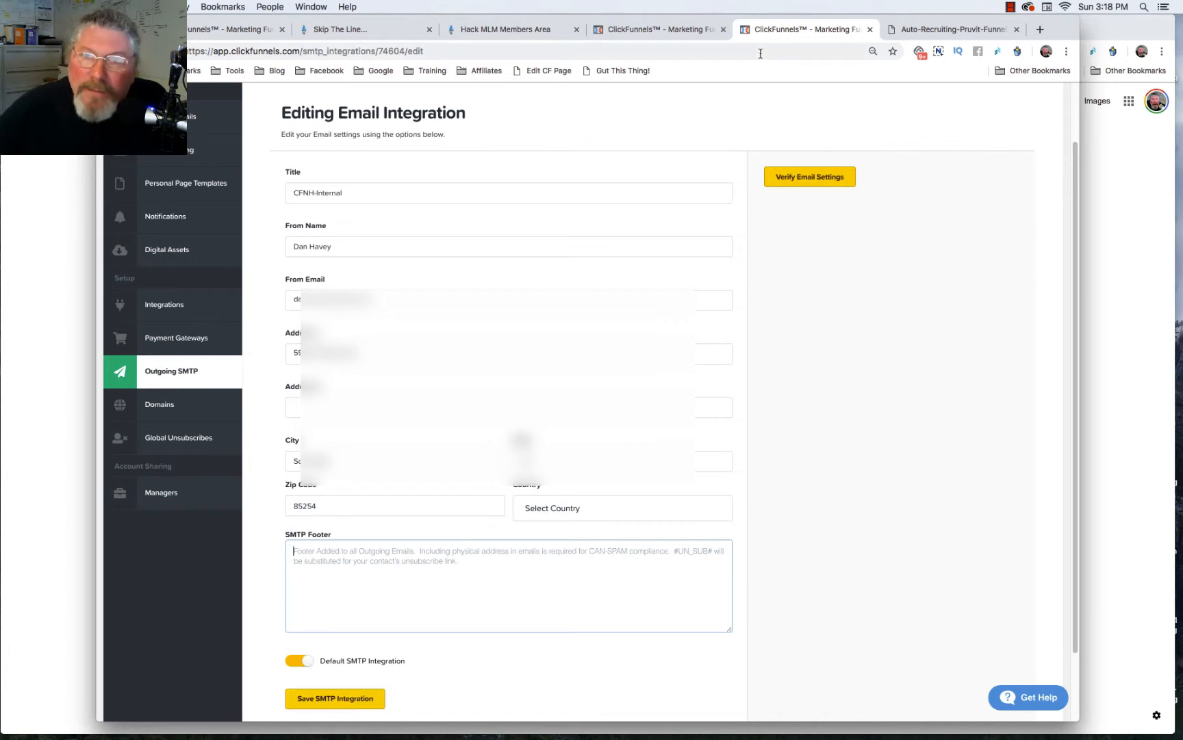
- In the Recruiting Funnel Hack MLM funnel settings, set the SMTP configuration to CFNH-Internal
left_click(660, 28)
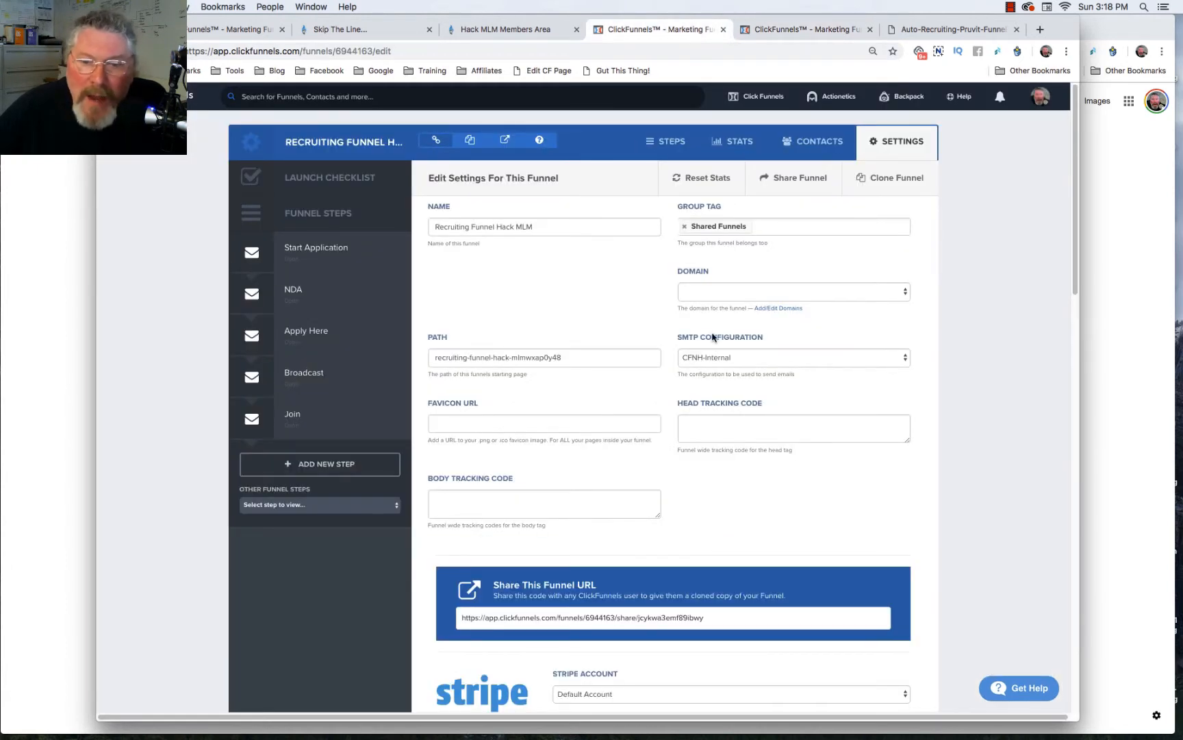
left_click(754, 360)
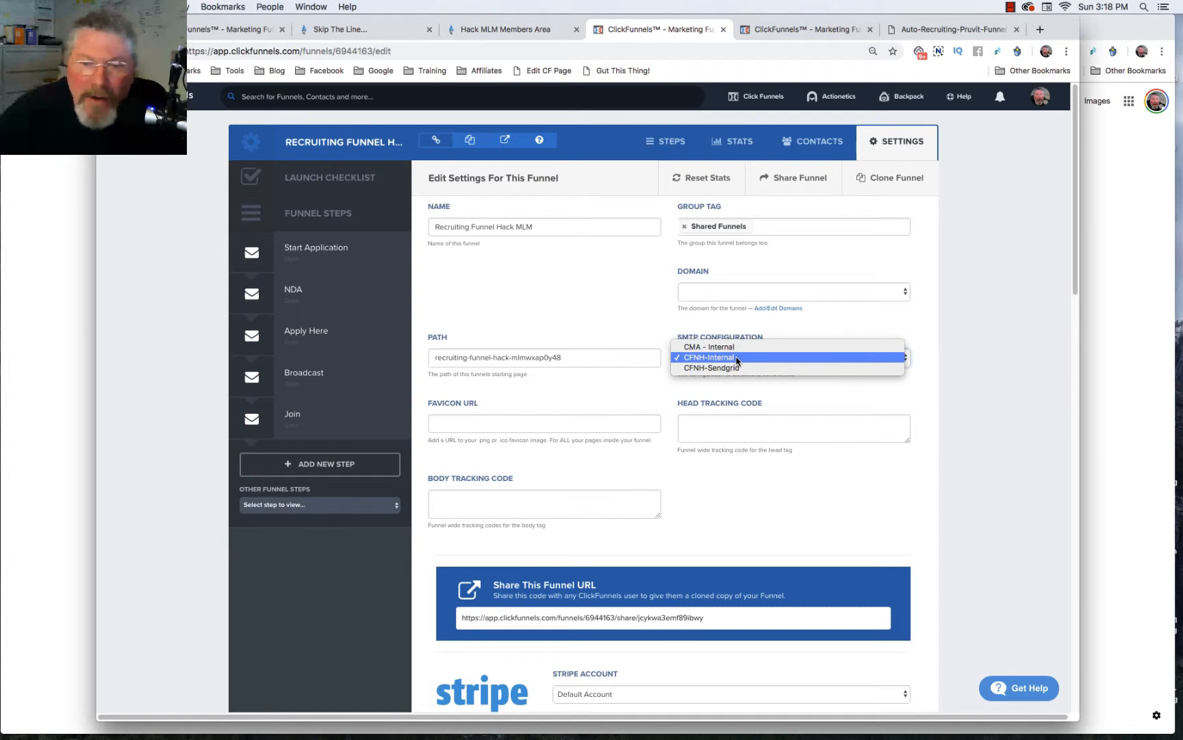
left_click(737, 361)
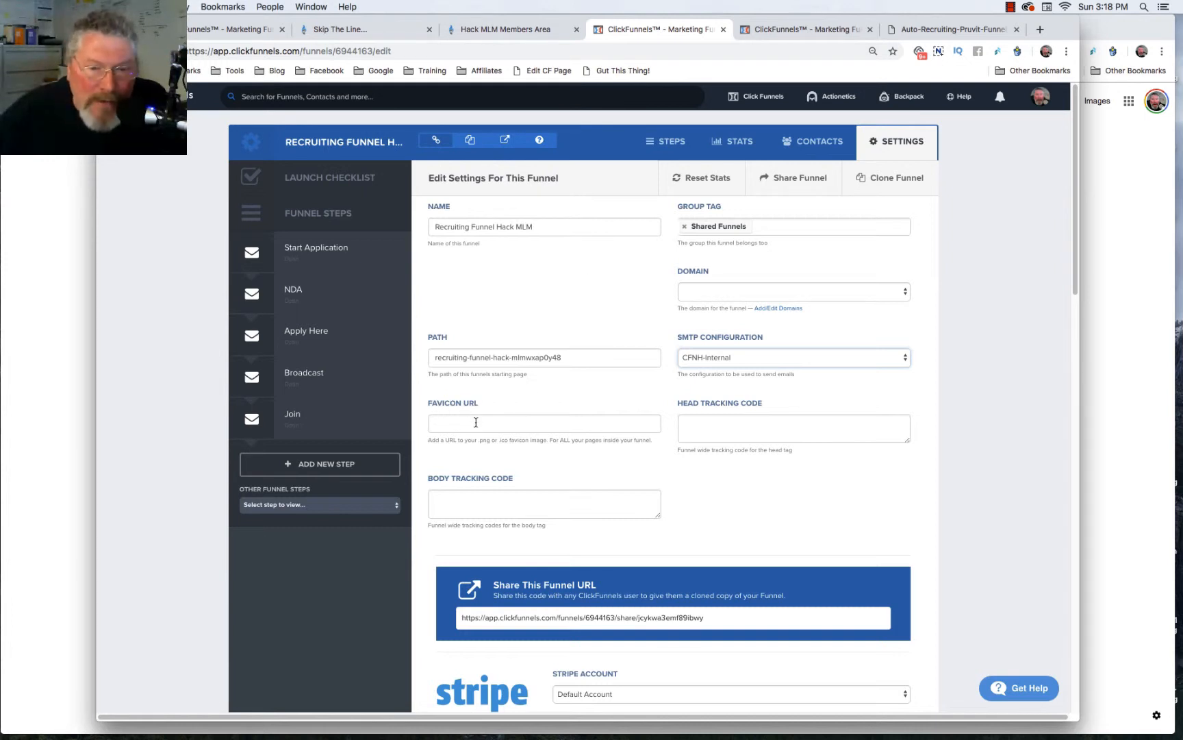
left_click(476, 422)
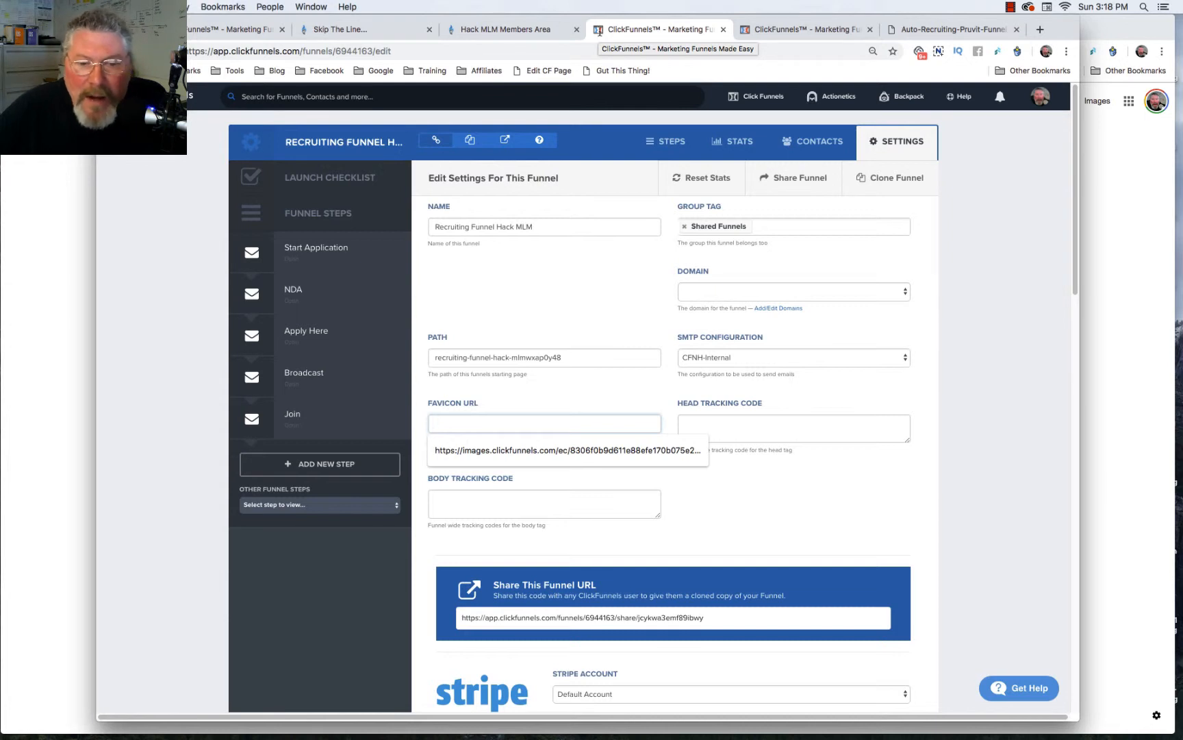
left_click(502, 400)
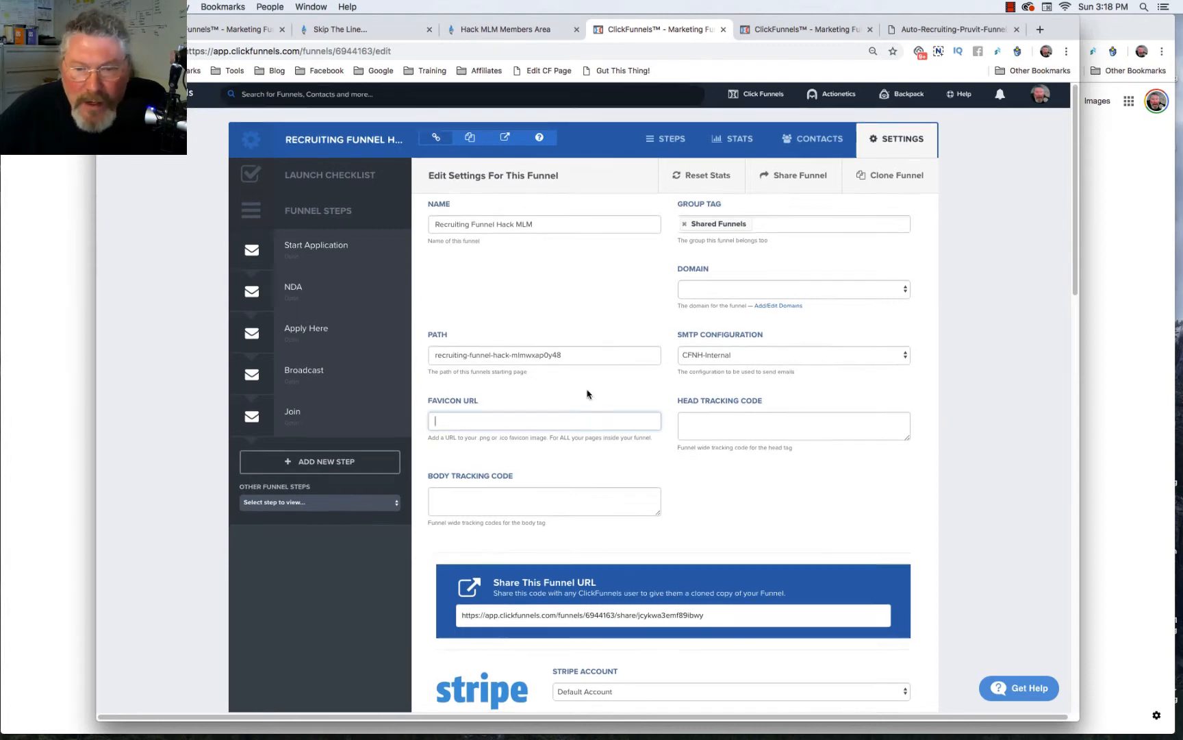
scroll(587, 395, "down", 5)
scroll(587, 395, "down", 12)
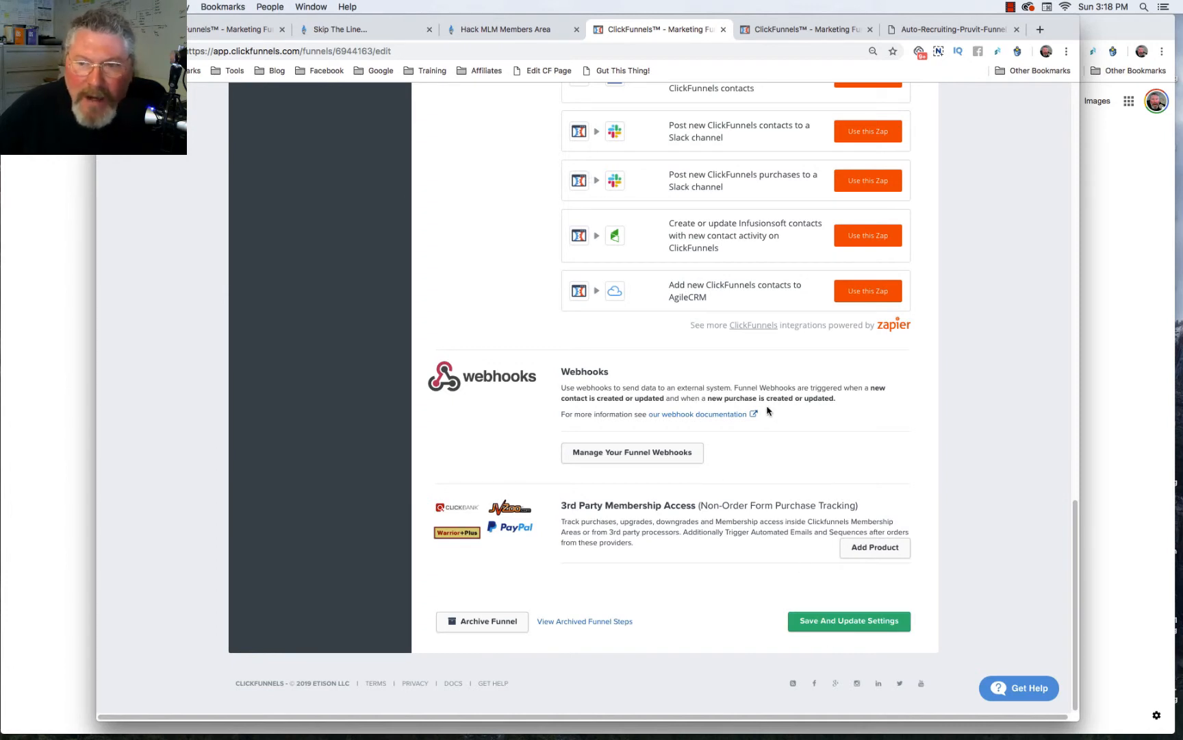
- Import the Pre-built Recruiting Email Sequence Template from the members area and view the shared Recruiting Funnel Sequence - Hack MLM
left_click(529, 30)
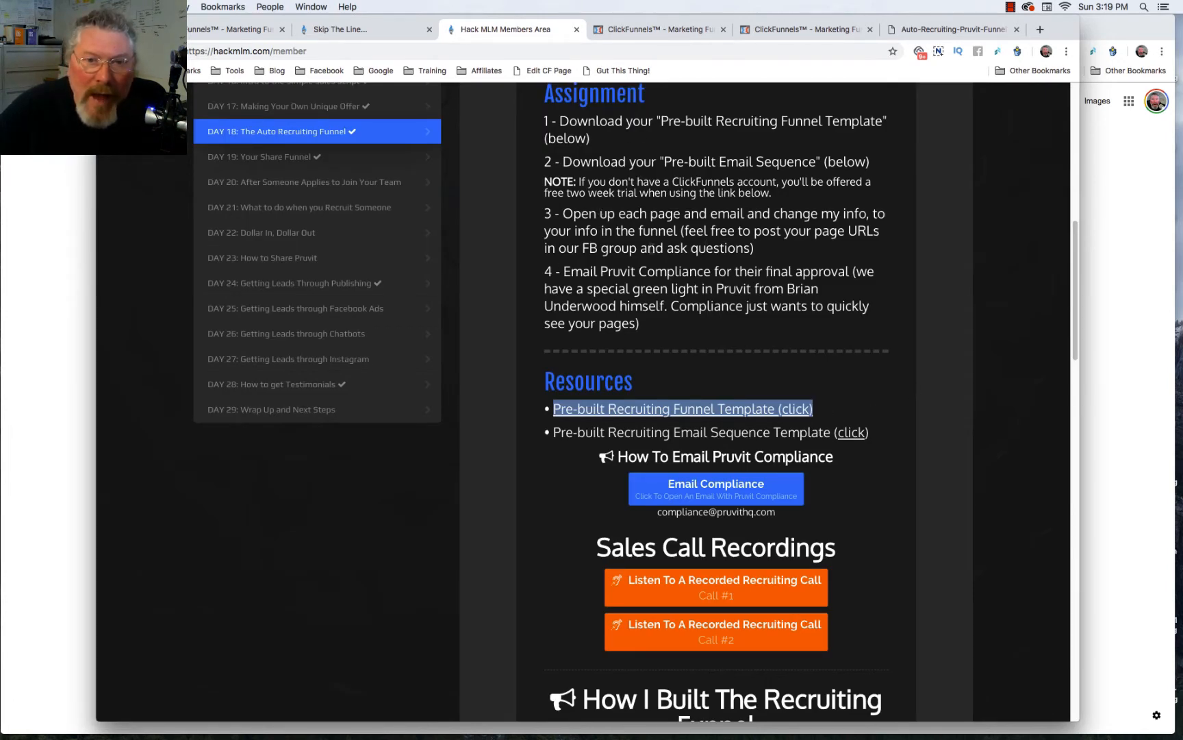
left_click(713, 433)
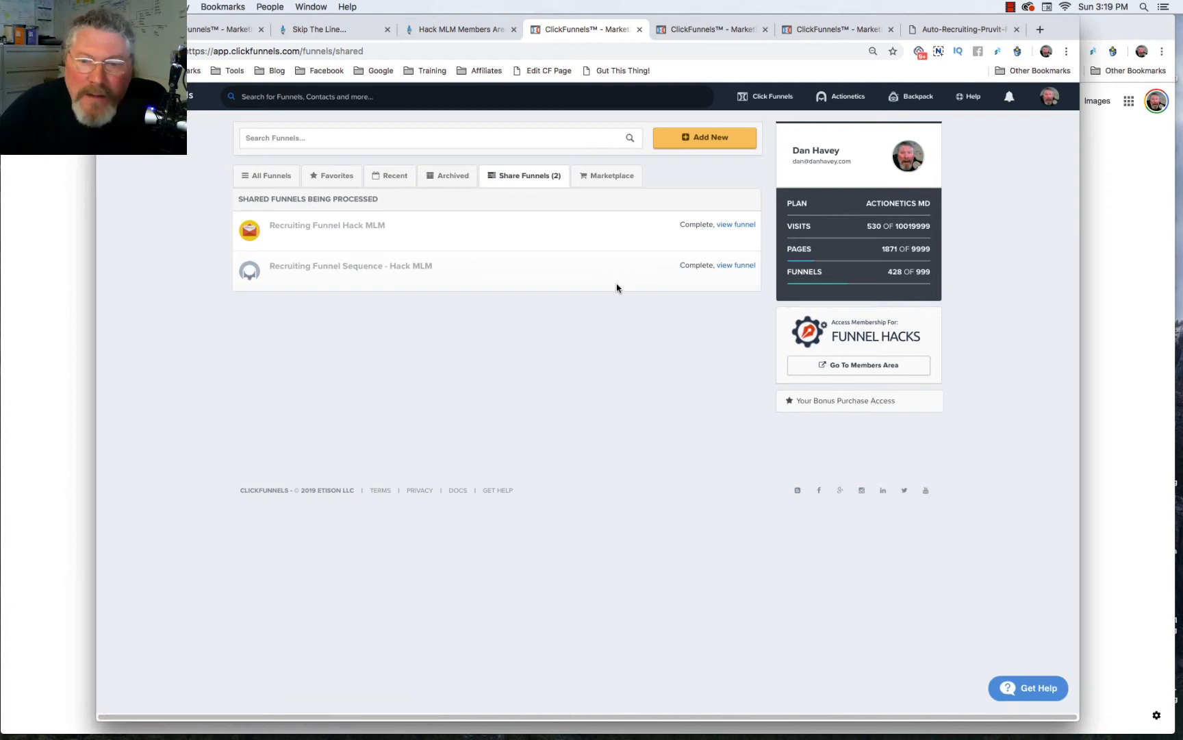
left_click(742, 268)
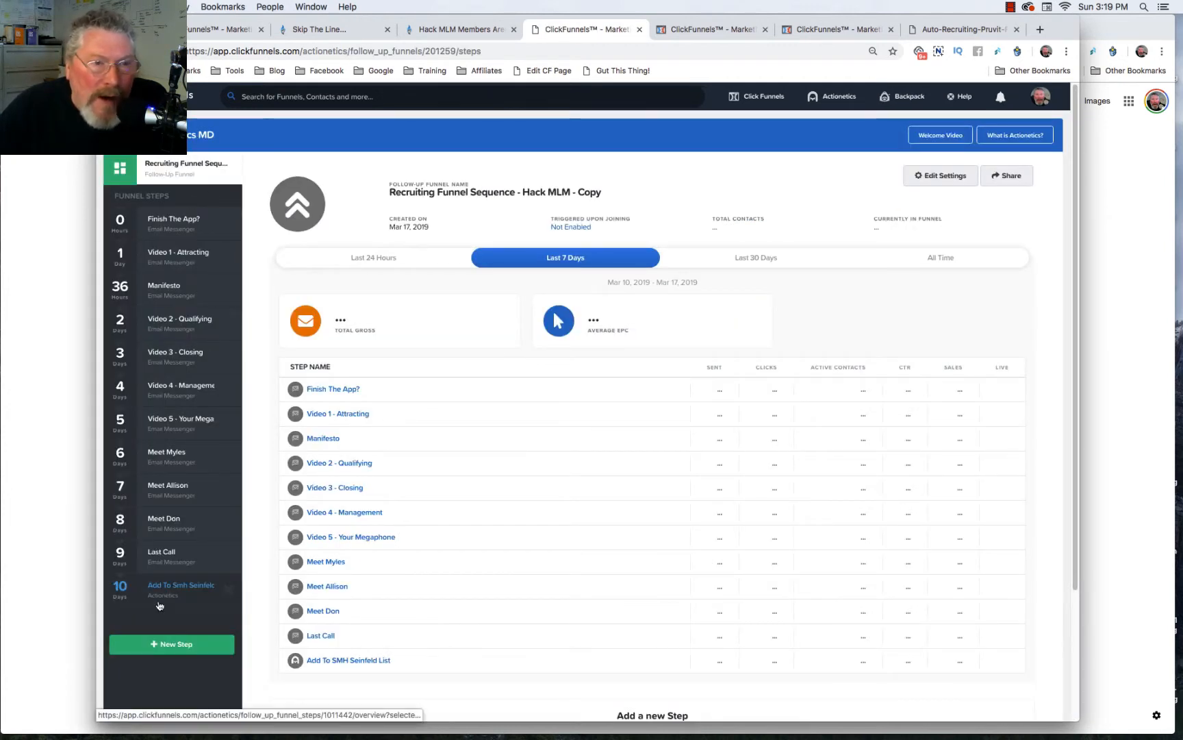
- Open the newest Recruiting Funnel Sequence - Hack MLM - Copy from the Actionetics Follow-Up Funnels list
mouse_move(837, 99)
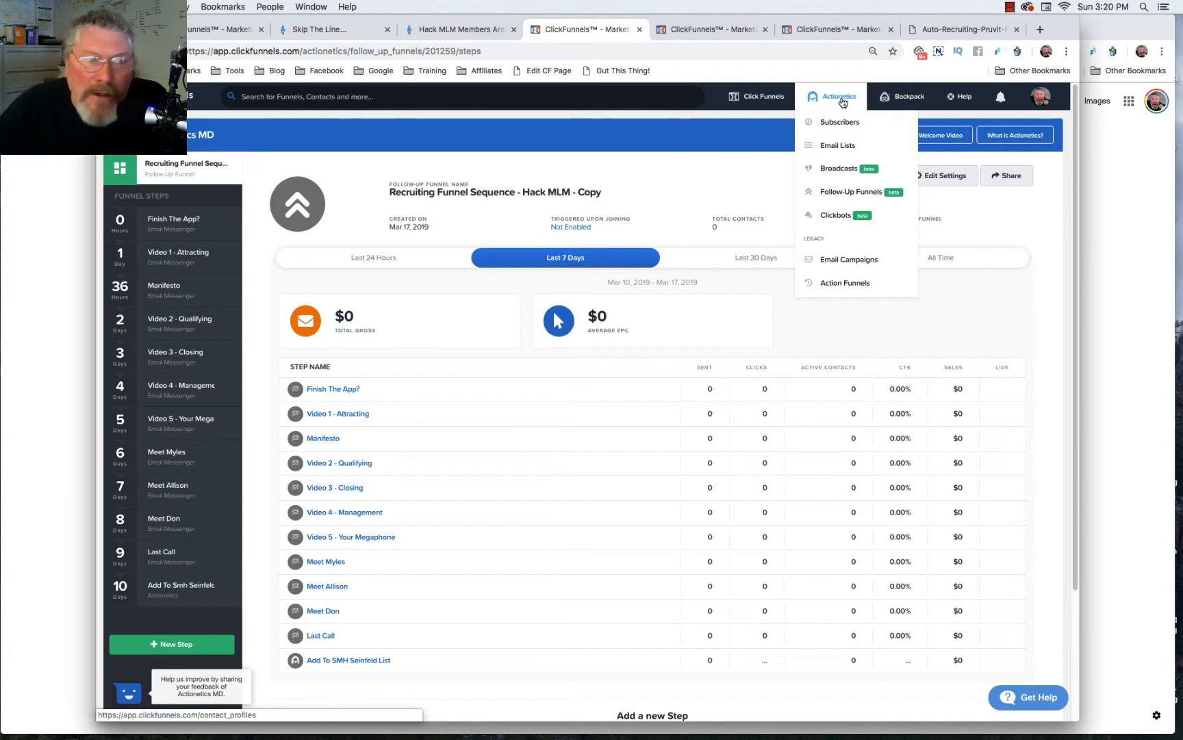
left_click(841, 195)
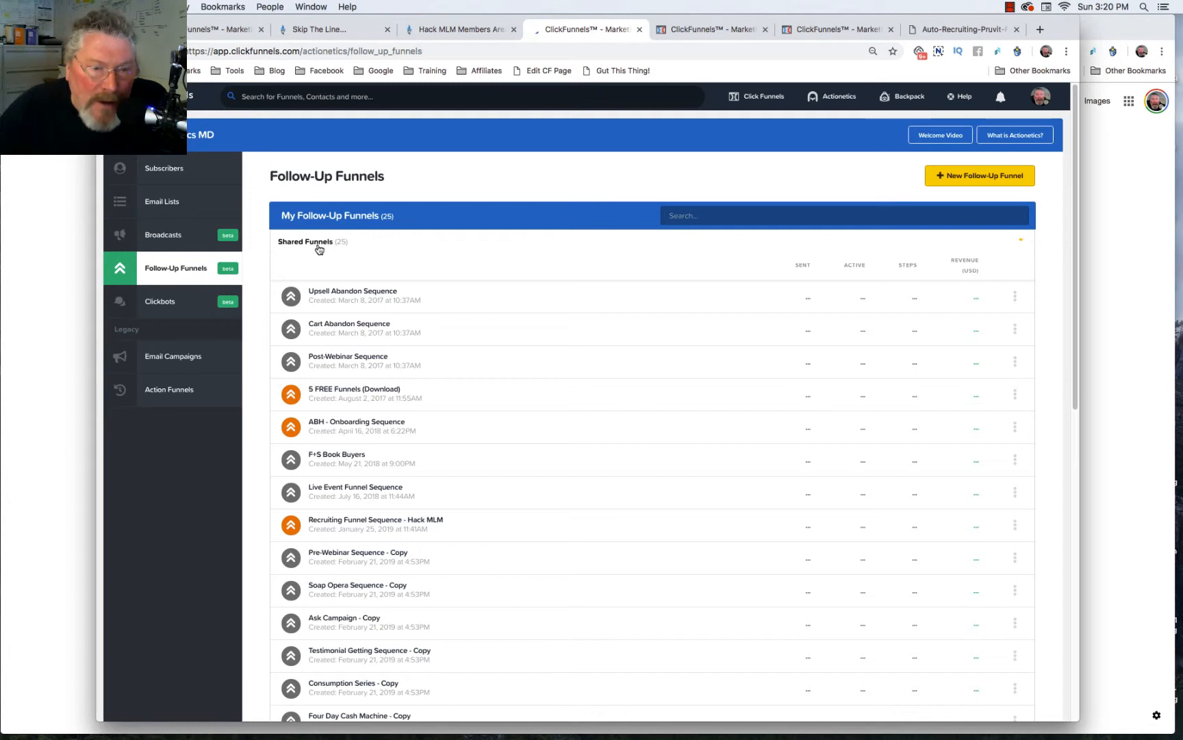
scroll(318, 250, "down", 5)
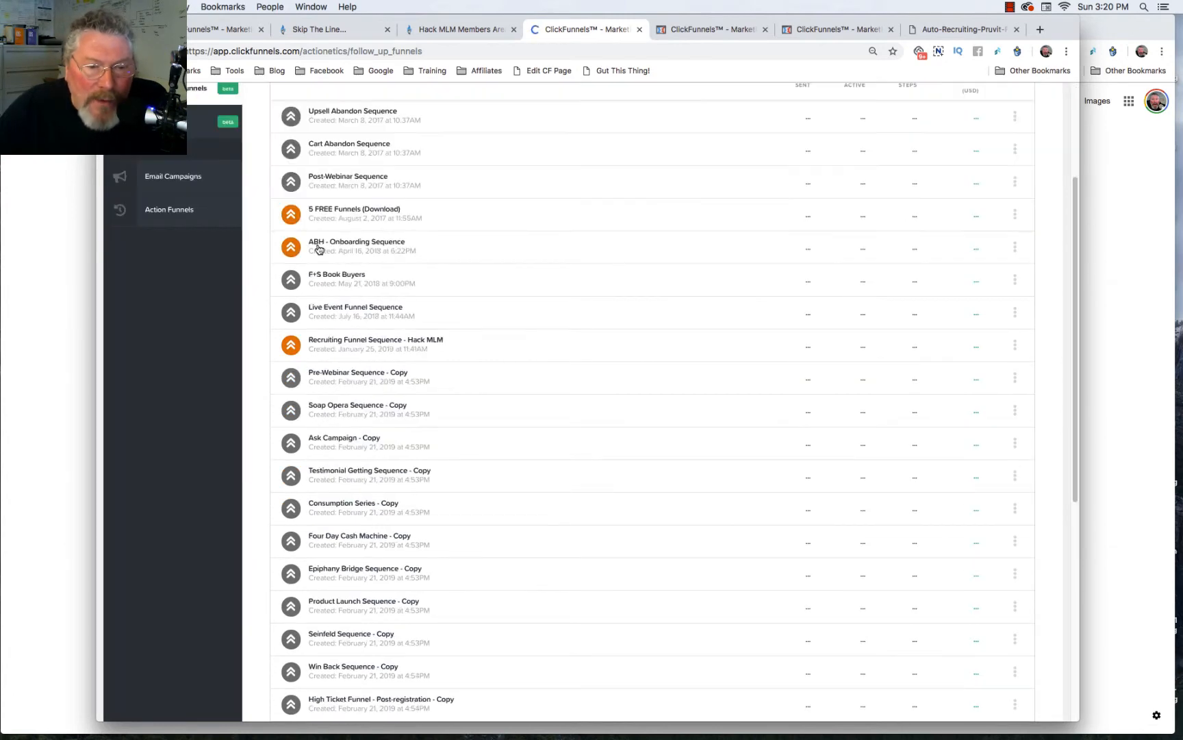
scroll(319, 249, "down", 12)
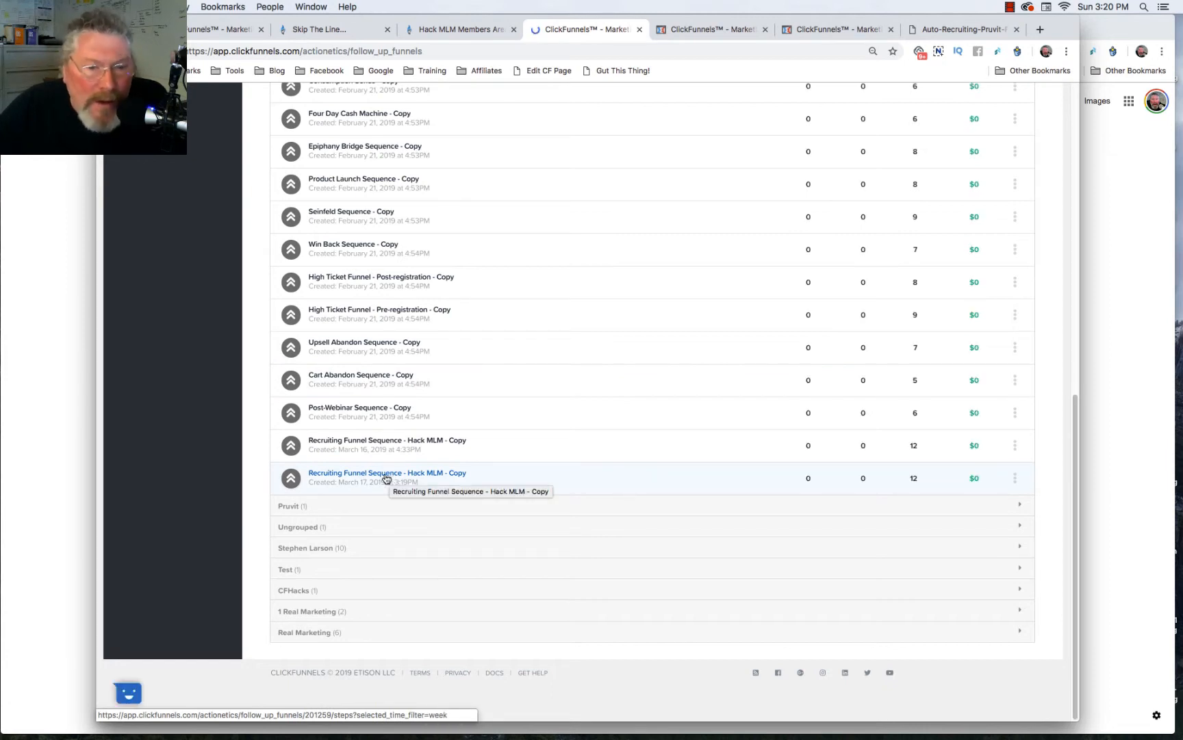
left_click(387, 479)
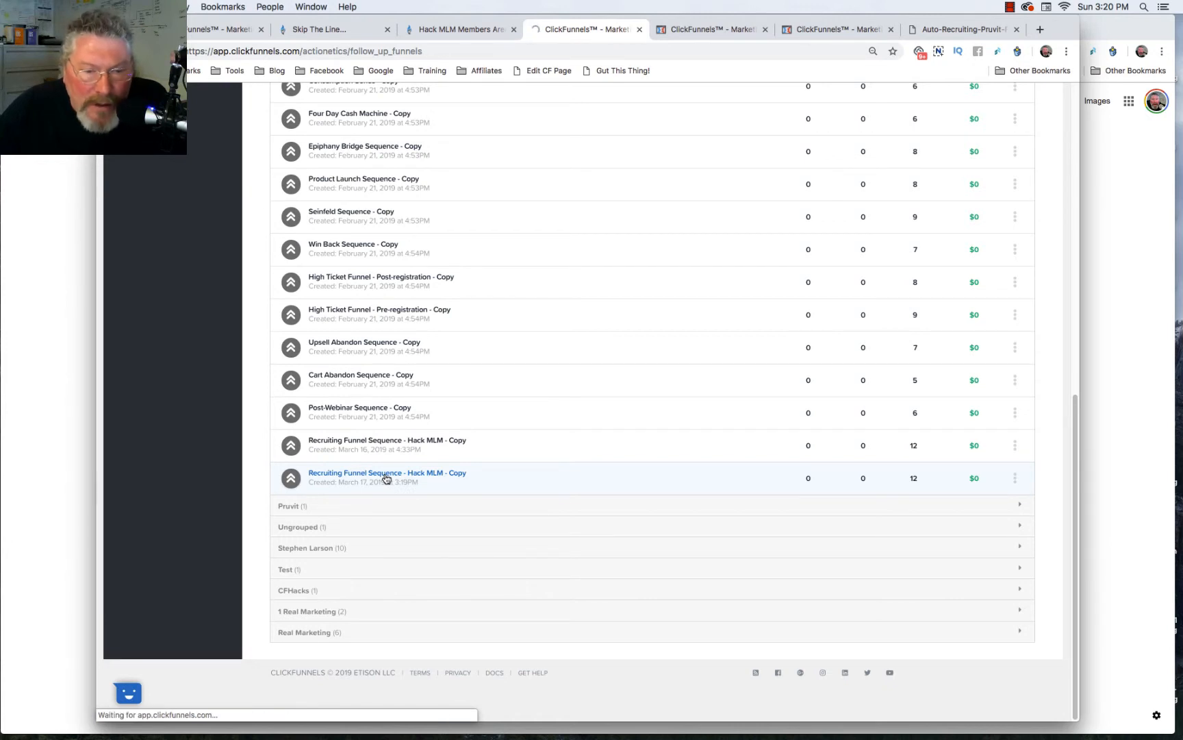